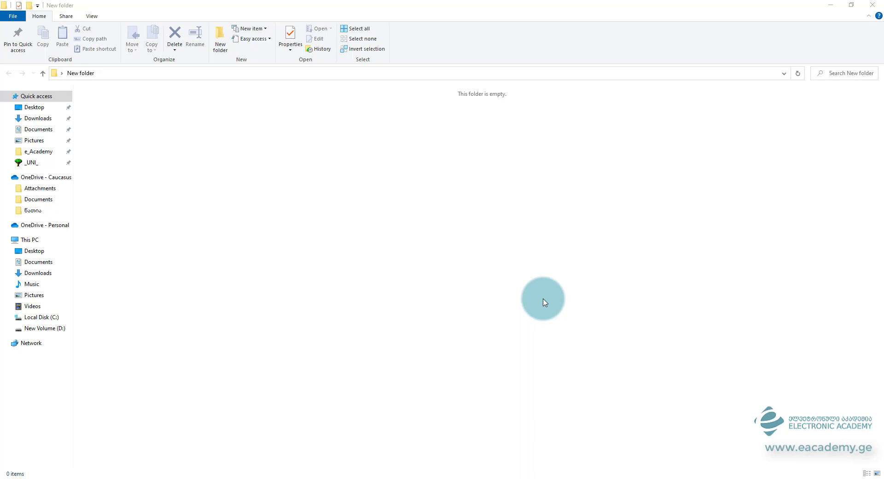
# - Add a new Microsoft Excel Worksheet in the empty New folder, name it amocana, and open it
pyautogui.rightClick(213, 162)
pyautogui.moveTo(269, 300)
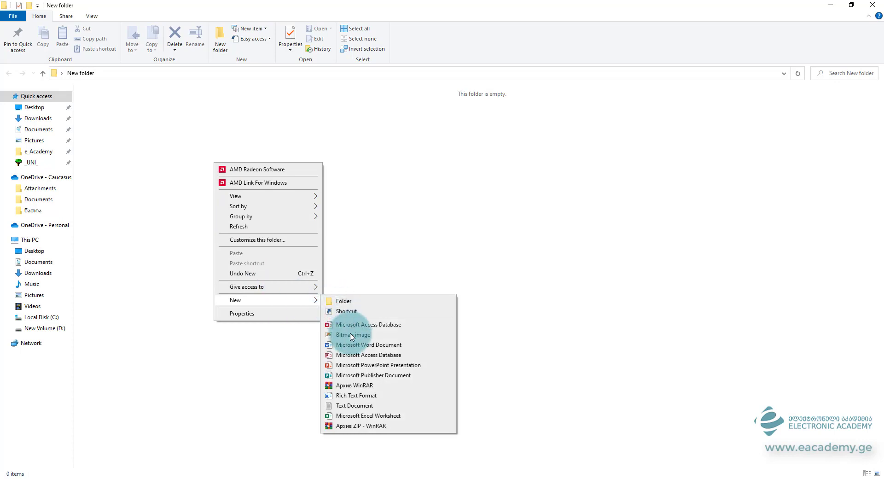
pyautogui.click(368, 415)
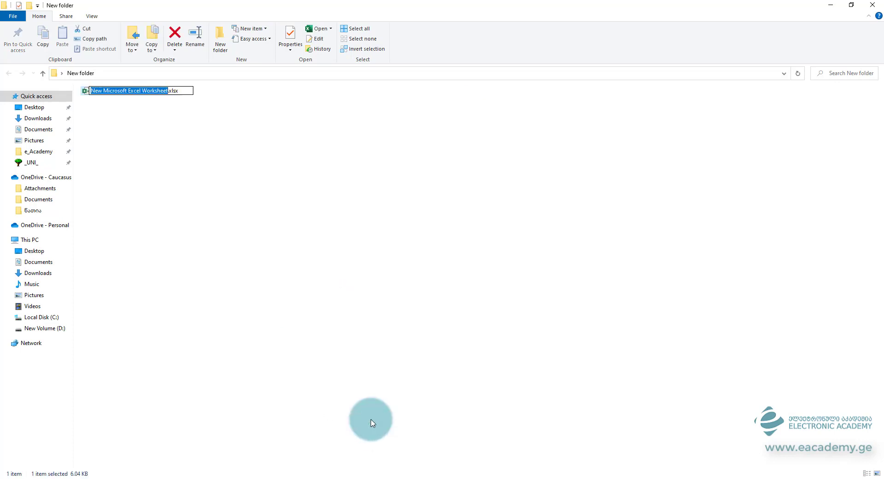
pyautogui.write('amocana')
pyautogui.press('Return')
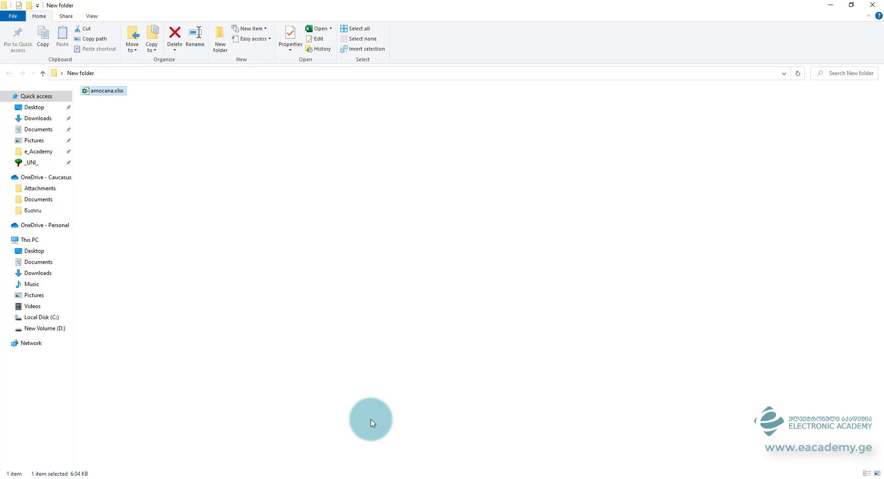
pyautogui.press('Return')
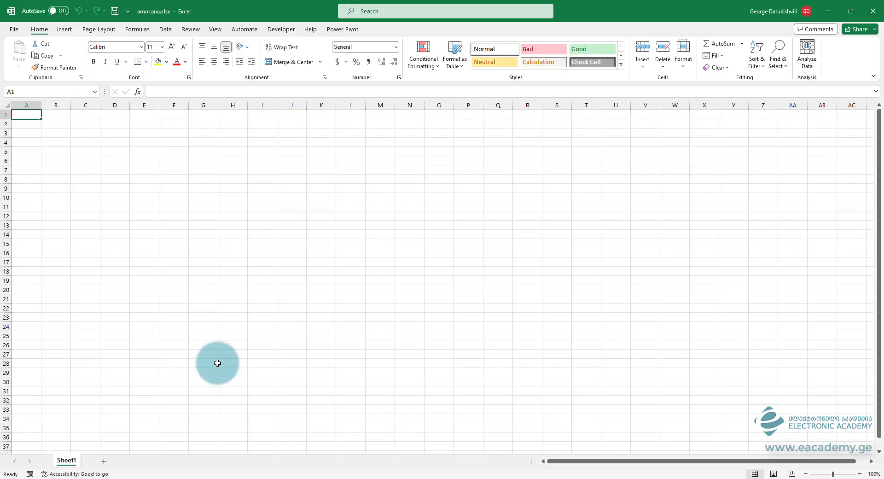
# - Fill the whole of column A with light blue
pyautogui.click(171, 216)
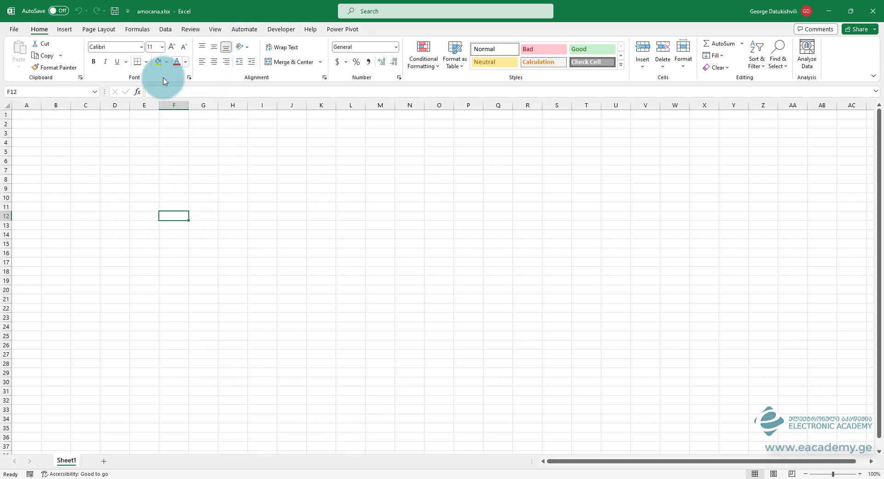
pyautogui.click(33, 105)
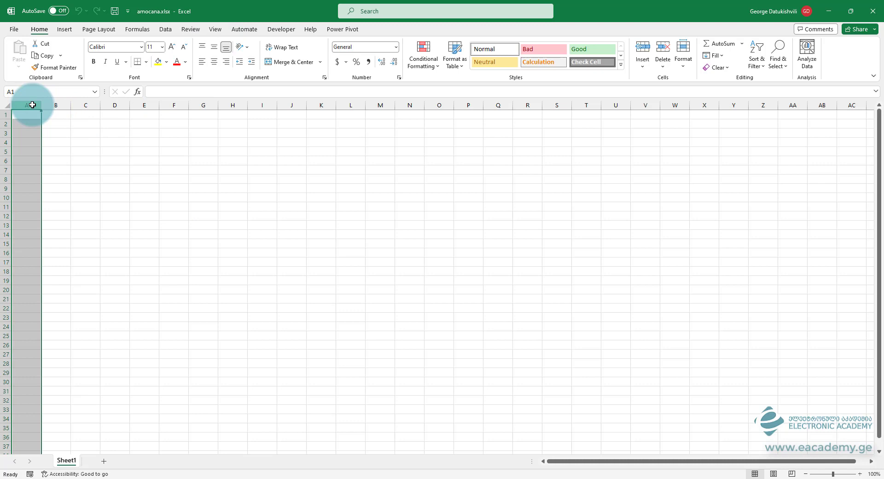
pyautogui.click(166, 63)
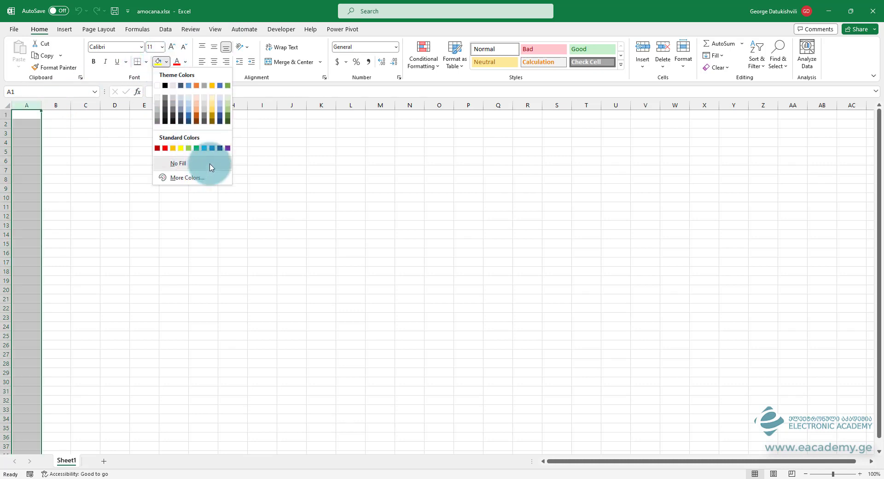
pyautogui.click(204, 147)
# - Clear the Locked option in column A's cell Protection settings
pyautogui.rightClick(33, 138)
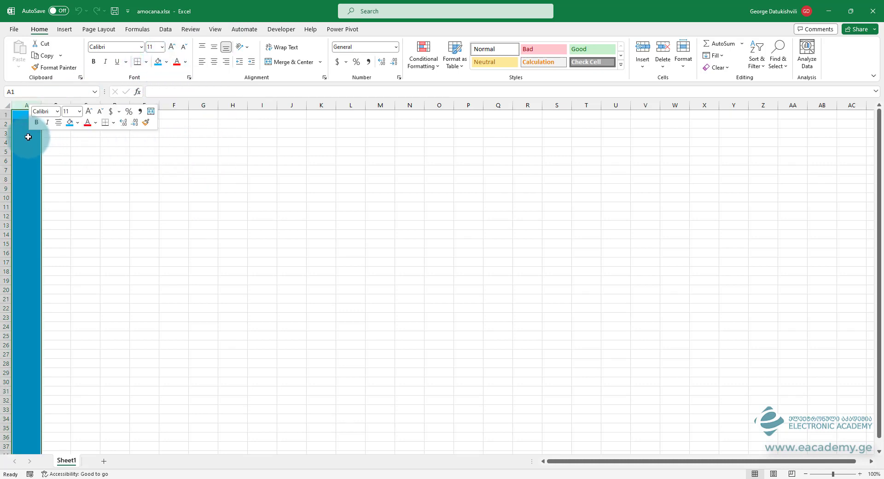
pyautogui.click(71, 272)
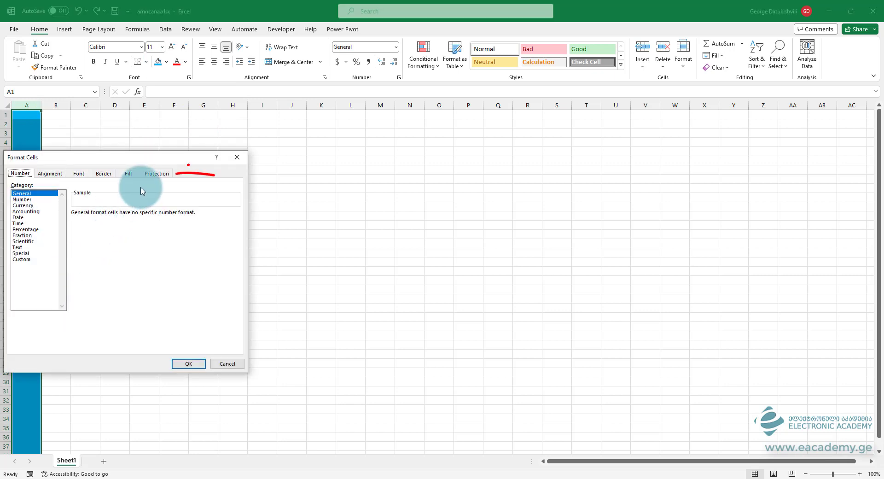
pyautogui.click(156, 173)
pyautogui.click(27, 186)
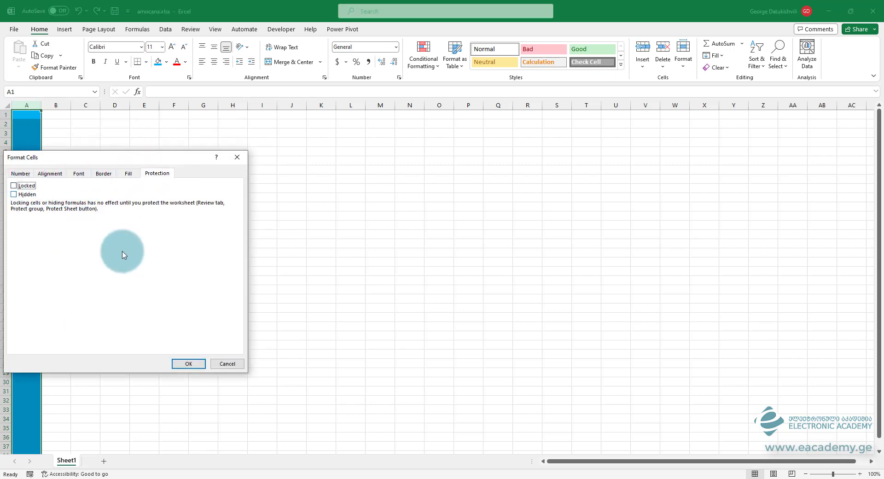
pyautogui.click(184, 363)
pyautogui.click(174, 188)
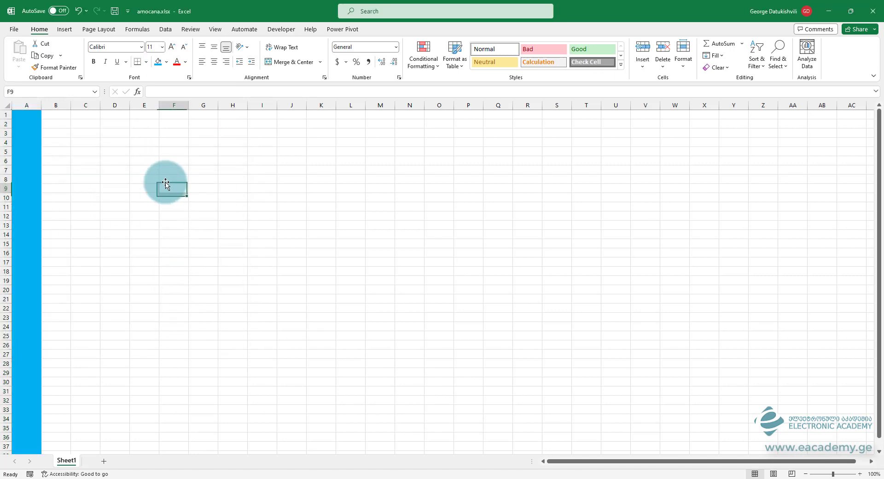
# - Protect the sheet with a password and confirm it
pyautogui.click(198, 30)
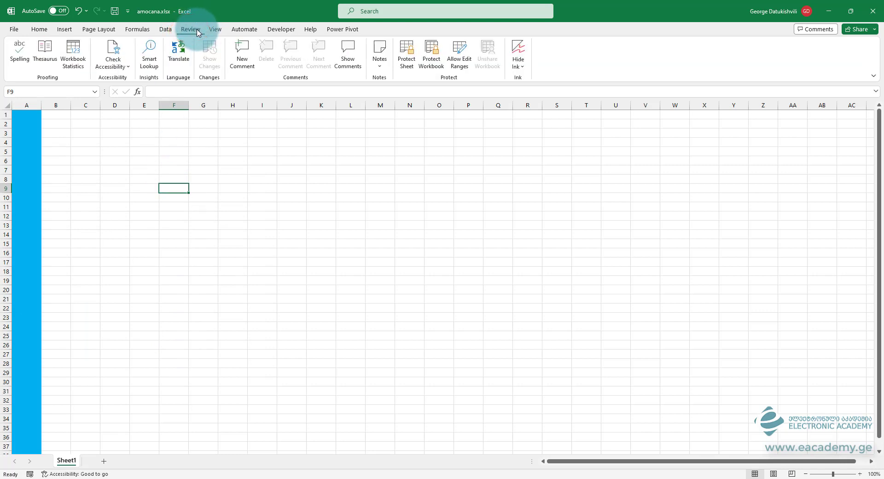
pyautogui.click(407, 55)
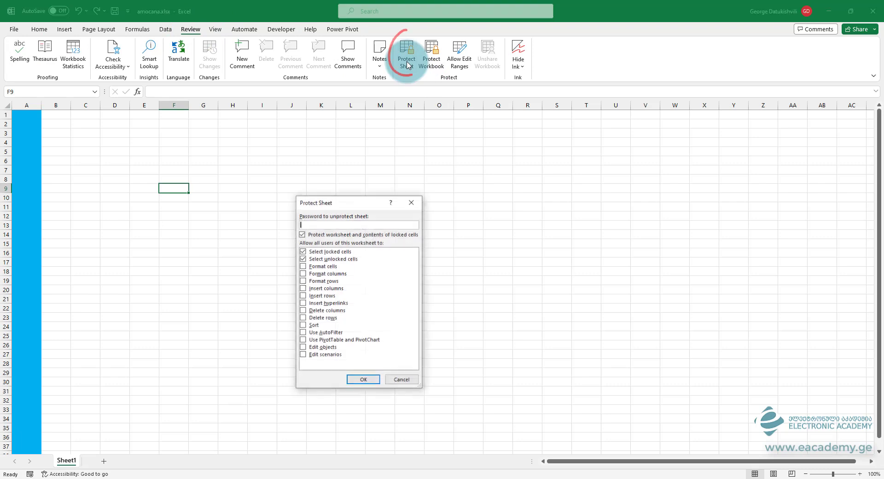
pyautogui.click(303, 251)
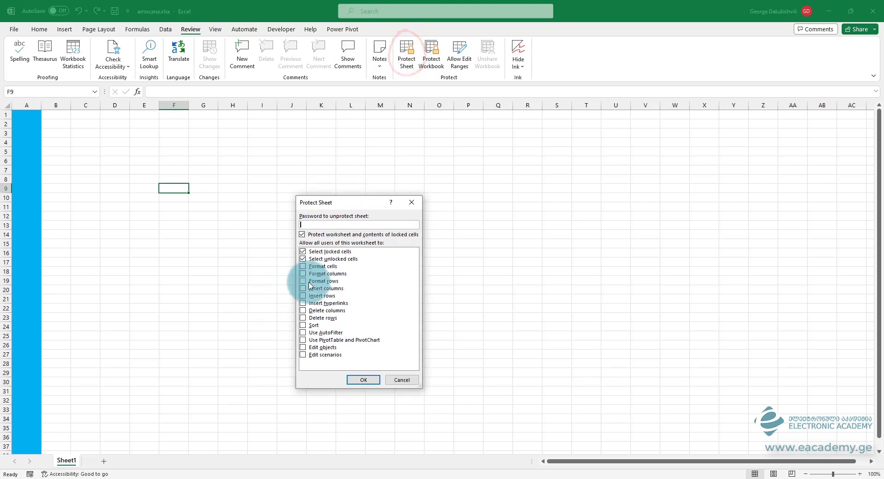
pyautogui.press('Return')
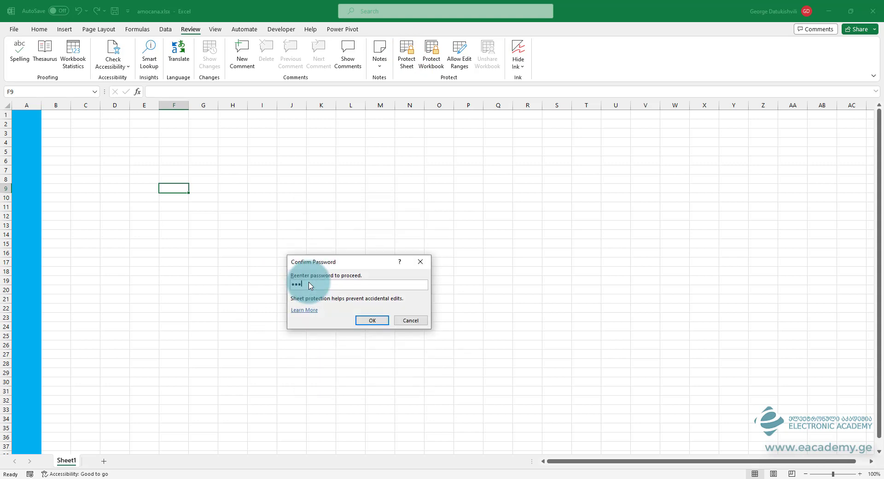
pyautogui.press('Return')
# - Type test entries xcv, xcv, xcb, gs and g into cells of the blue column A
pyautogui.click(21, 133)
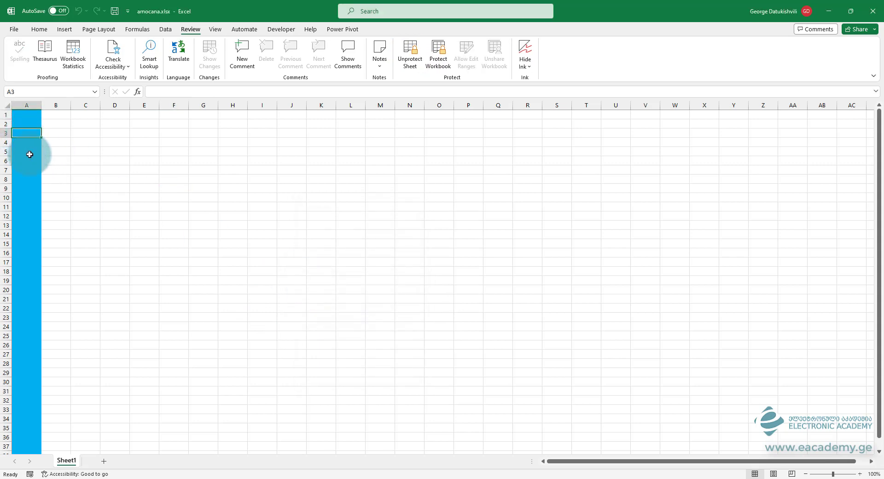
pyautogui.write('xcv')
pyautogui.click(27, 179)
pyautogui.write('xcv')
pyautogui.click(27, 206)
pyautogui.write('xcb')
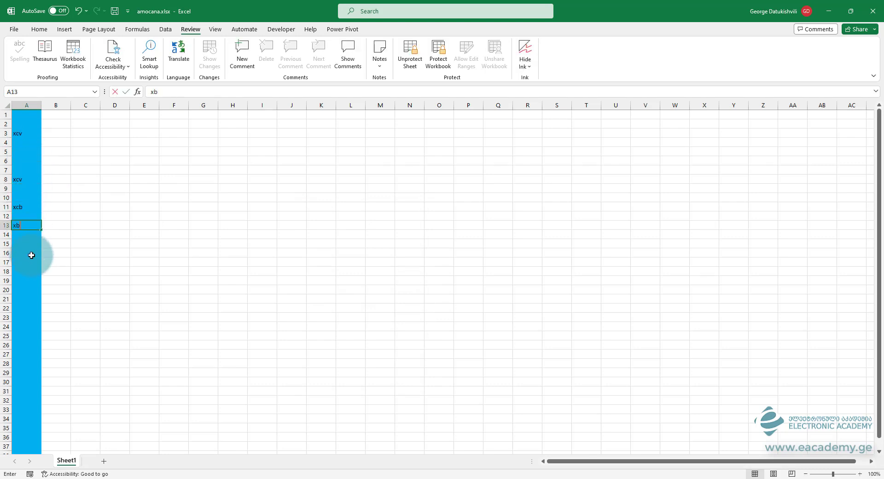
pyautogui.click(28, 252)
pyautogui.click(27, 170)
pyautogui.write('gs')
pyautogui.click(24, 151)
pyautogui.write('g')
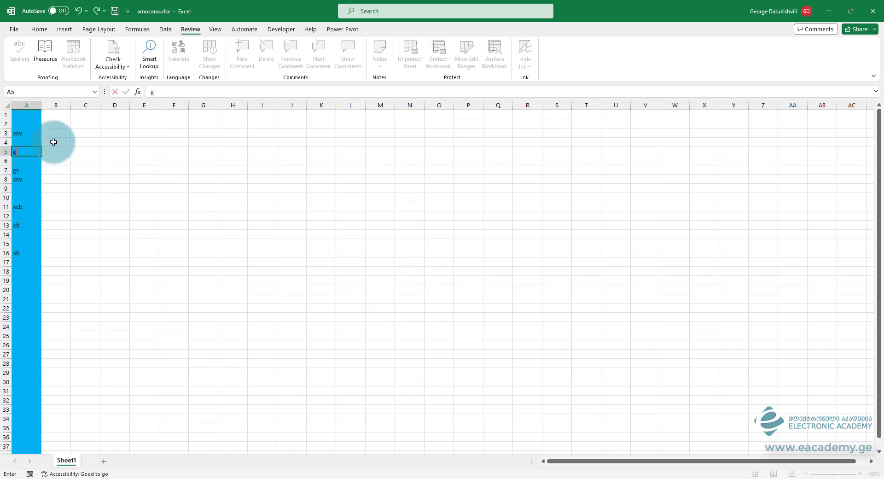
# - Try typing in locked cell C3 and dismiss the protected-sheet warning
pyautogui.click(85, 133)
pyautogui.write('a')
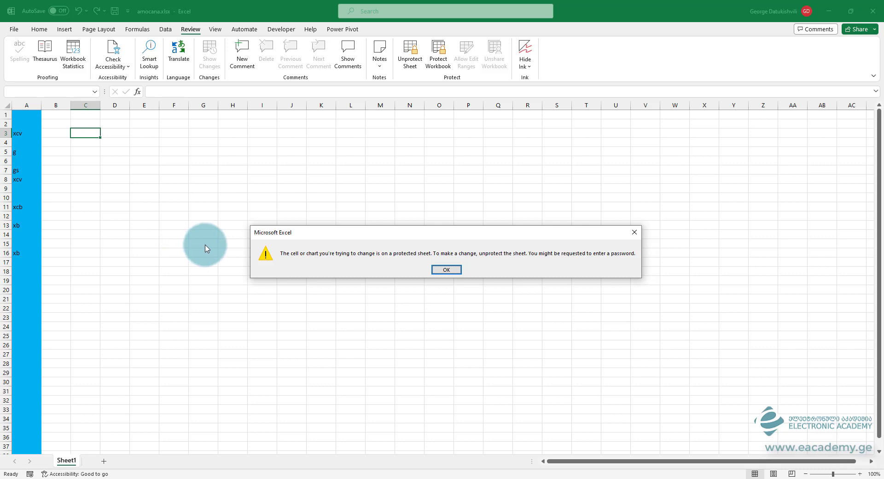
pyautogui.press('Return')
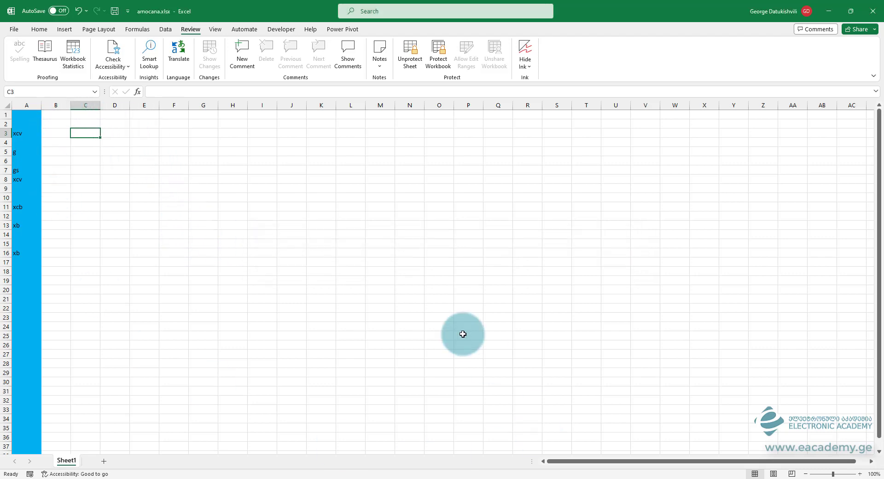
# - Unprotect the sheet and type cvn into E7 and a nearby cell to test editing
pyautogui.click(410, 69)
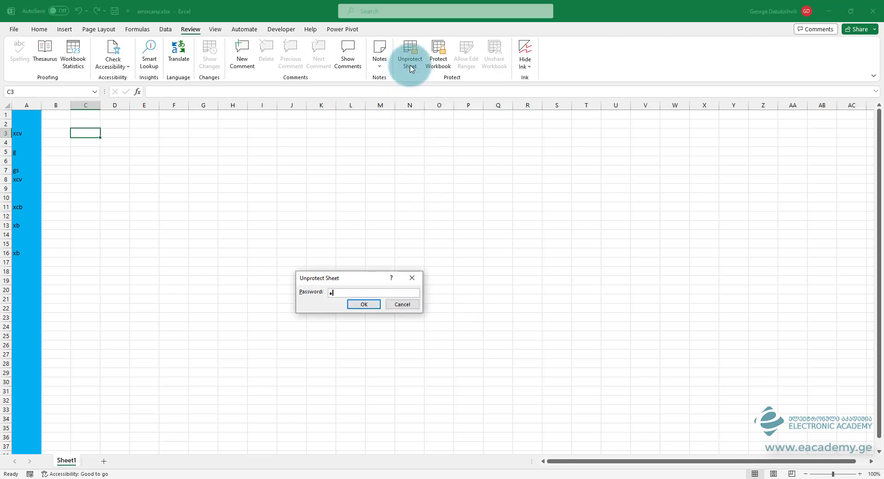
pyautogui.press('Return')
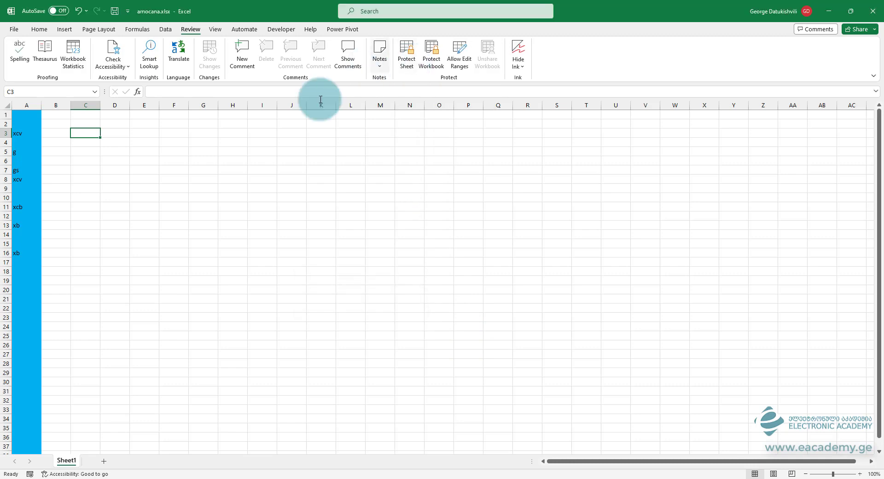
pyautogui.click(133, 170)
pyautogui.write('cvn')
pyautogui.click(160, 204)
pyautogui.write('cvn')
# - Type cn into one more cell, then clear all test entries from E5:J16
pyautogui.click(231, 214)
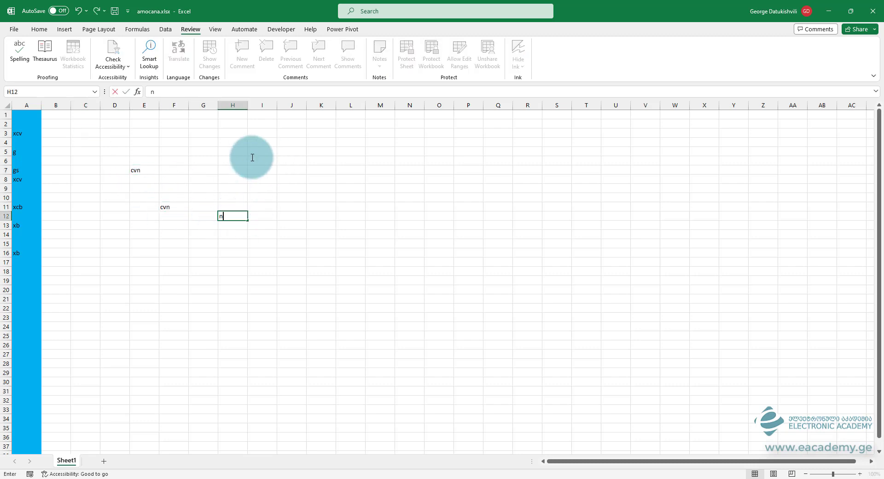
pyautogui.click(250, 159)
pyautogui.write('cn')
pyautogui.click(156, 169)
pyautogui.moveTo(134, 155); pyautogui.dragTo(292, 248)
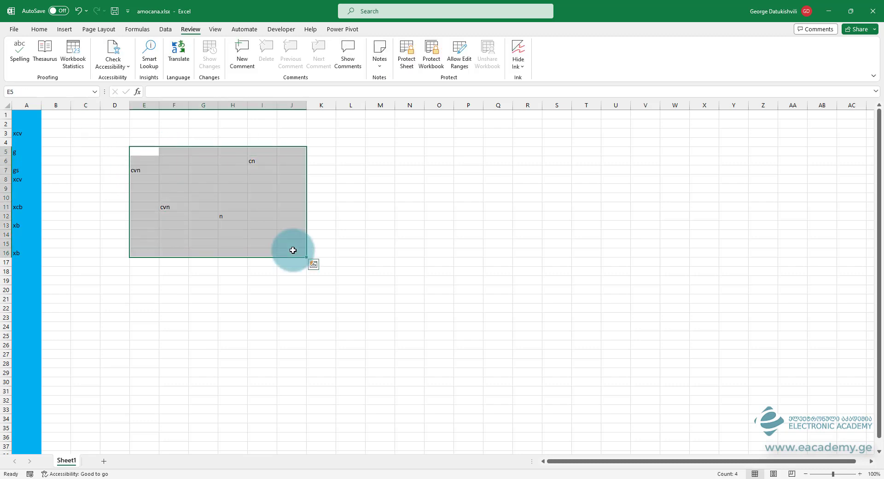
pyautogui.press('Delete')
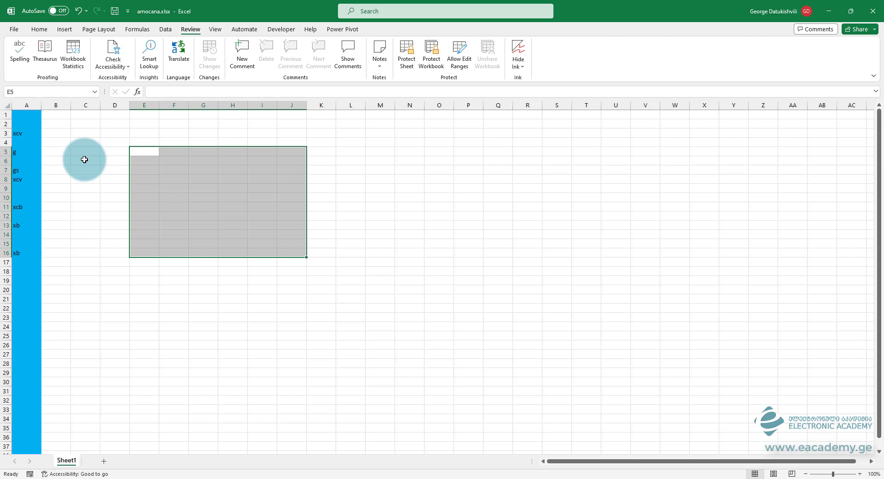
# - Fill the block C3:I15 with yellow
pyautogui.moveTo(85, 133)
pyautogui.mouseDown()
pyautogui.moveTo(128, 179)
pyautogui.moveTo(274, 246)
pyautogui.mouseUp()
pyautogui.click(39, 29)
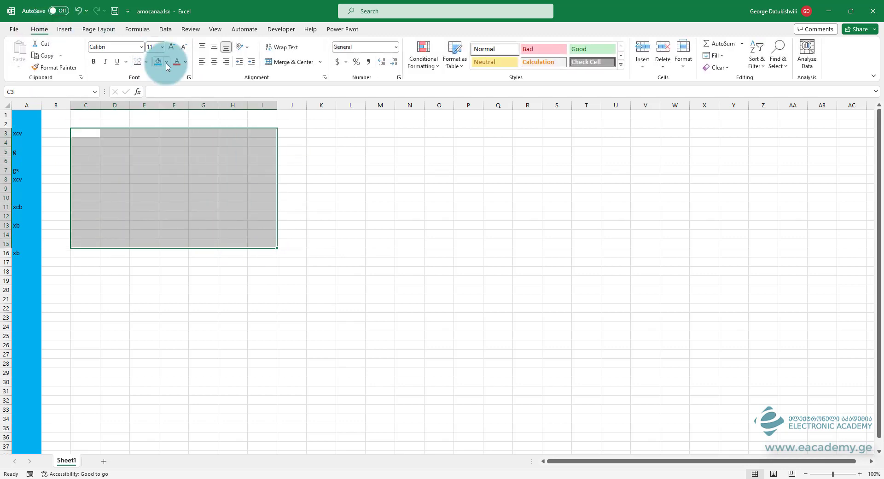
pyautogui.click(166, 61)
pyautogui.click(182, 148)
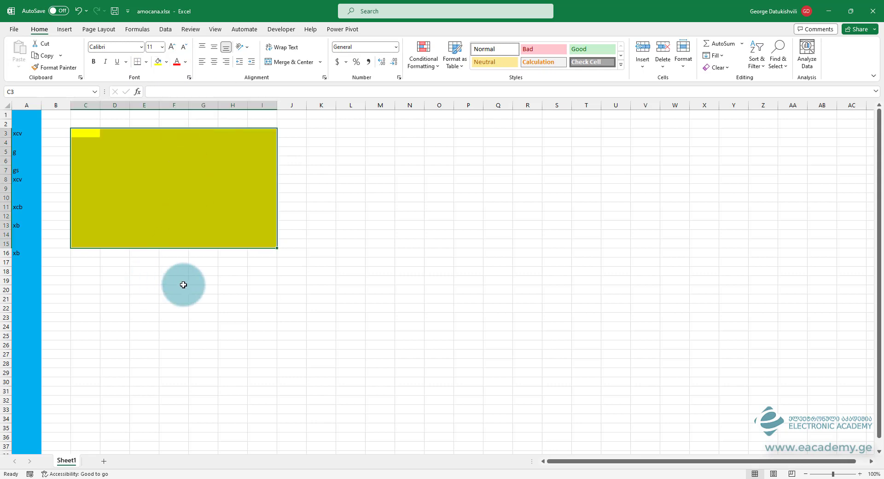
# - Fill K3:Q15 with green, then reselect the yellow block C3:I15
pyautogui.moveTo(322, 133); pyautogui.dragTo(504, 248)
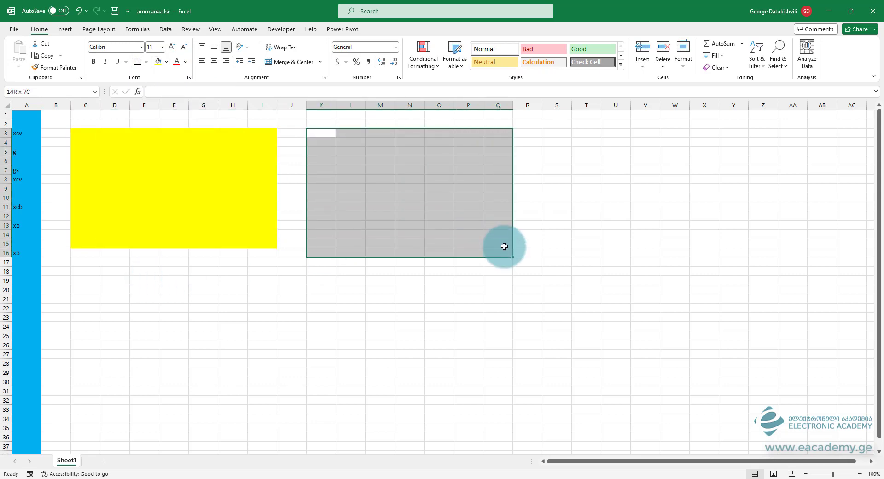
pyautogui.click(166, 62)
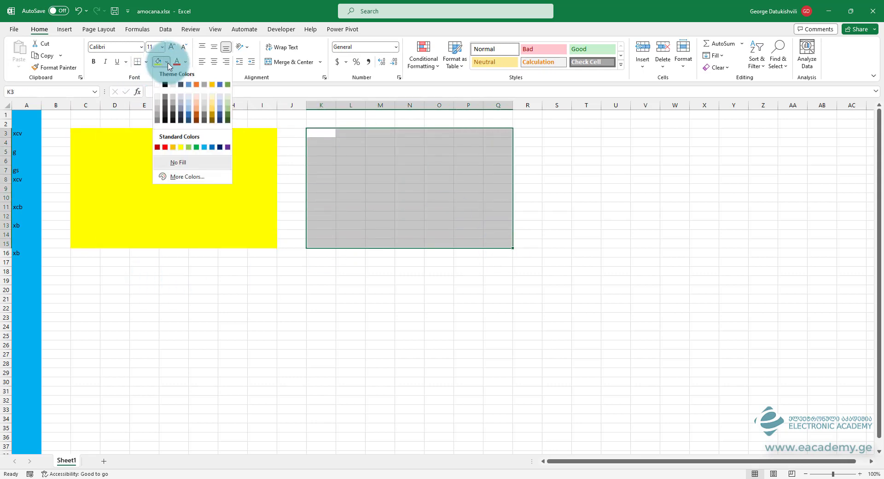
pyautogui.click(228, 84)
pyautogui.click(89, 133)
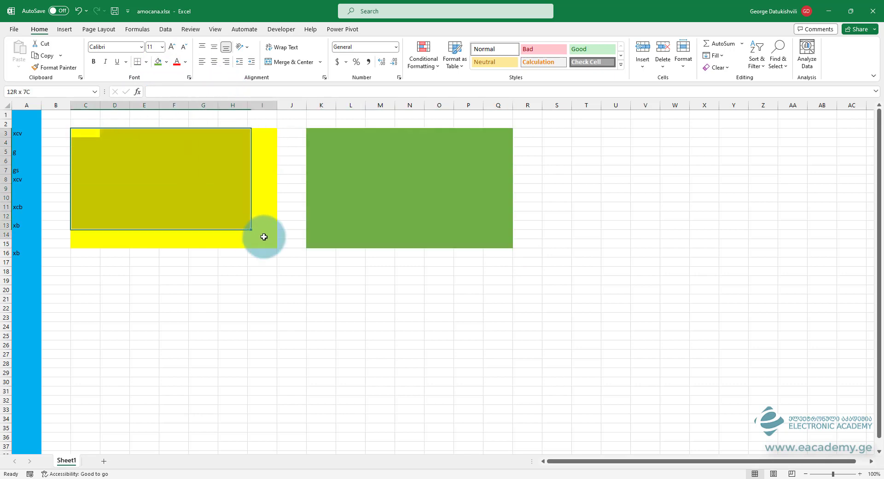
pyautogui.moveTo(89, 134); pyautogui.dragTo(270, 241)
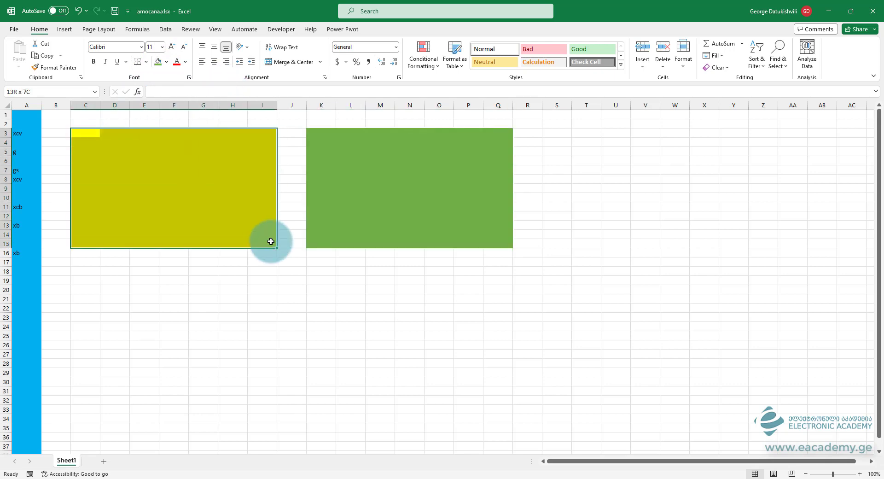
# - Create editable range yviTeli on C3:I15 in Allow Edit Ranges, protected by a confirmed password
pyautogui.click(197, 31)
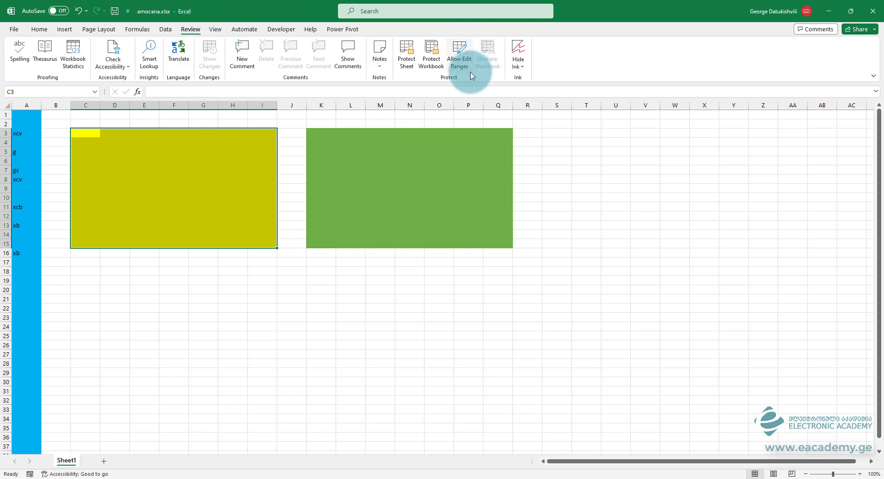
pyautogui.click(459, 62)
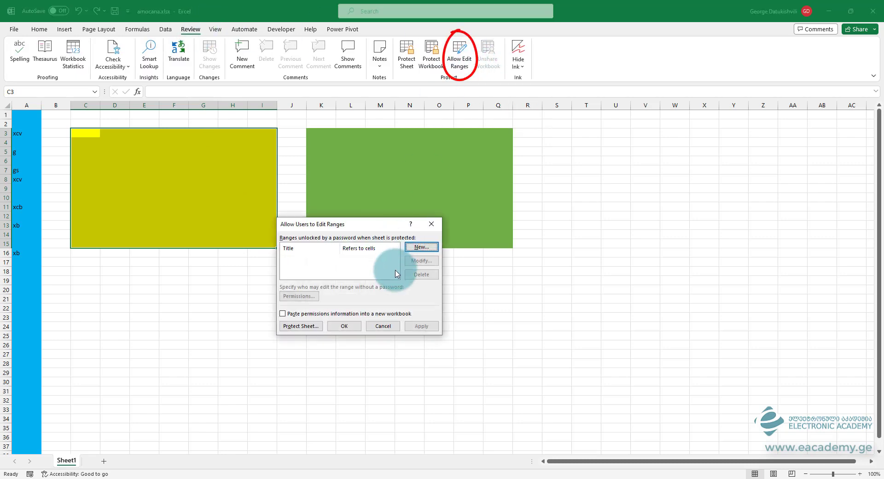
pyautogui.click(420, 247)
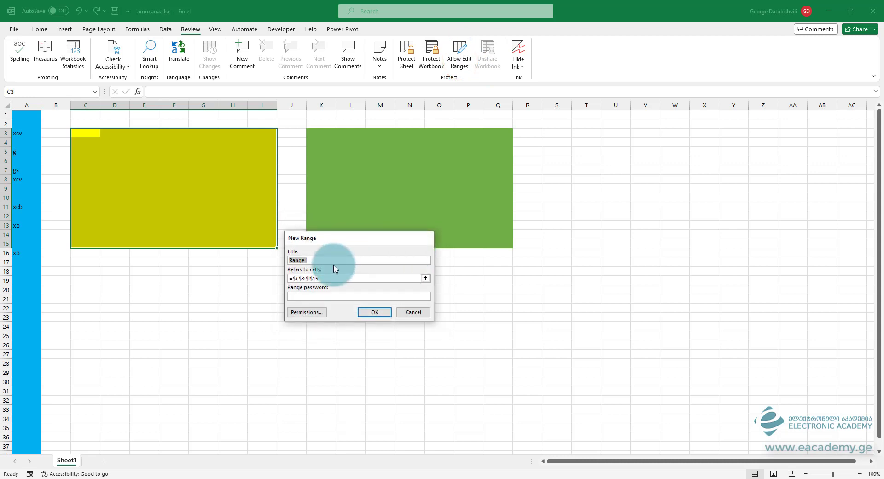
pyautogui.write('yviTeli')
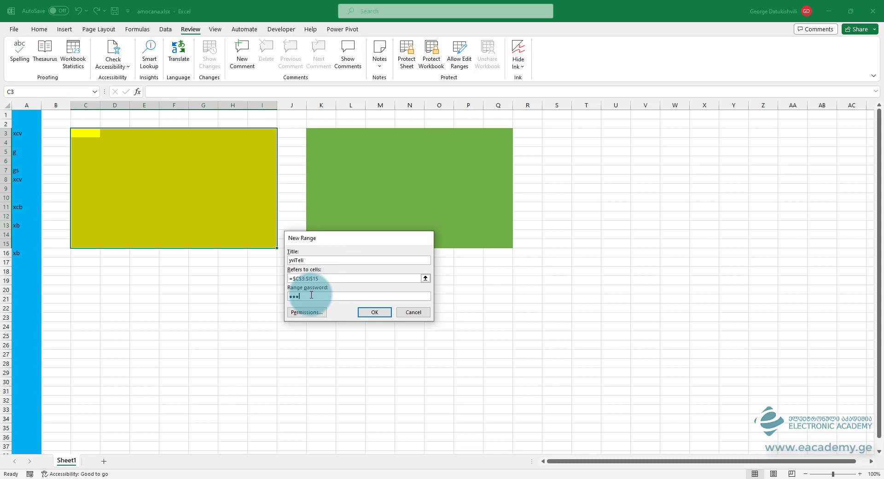
pyautogui.click(367, 313)
pyautogui.write('1')
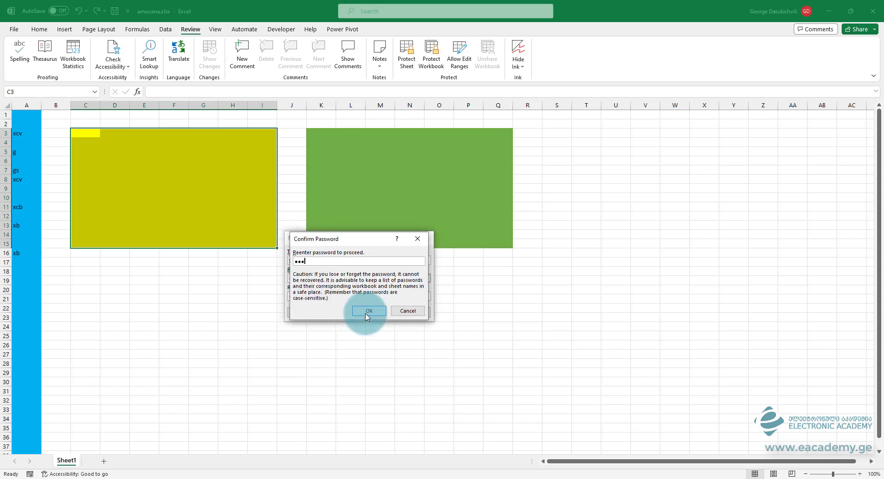
pyautogui.click(367, 312)
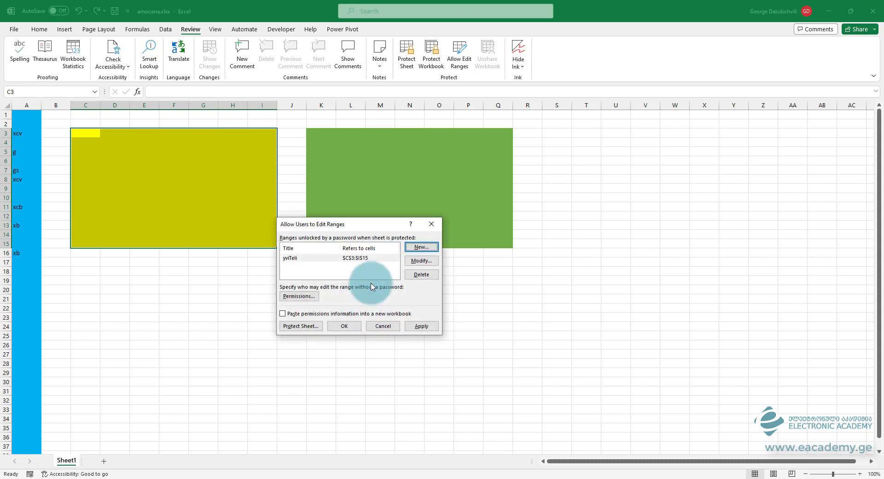
pyautogui.moveTo(352, 225); pyautogui.dragTo(353, 271)
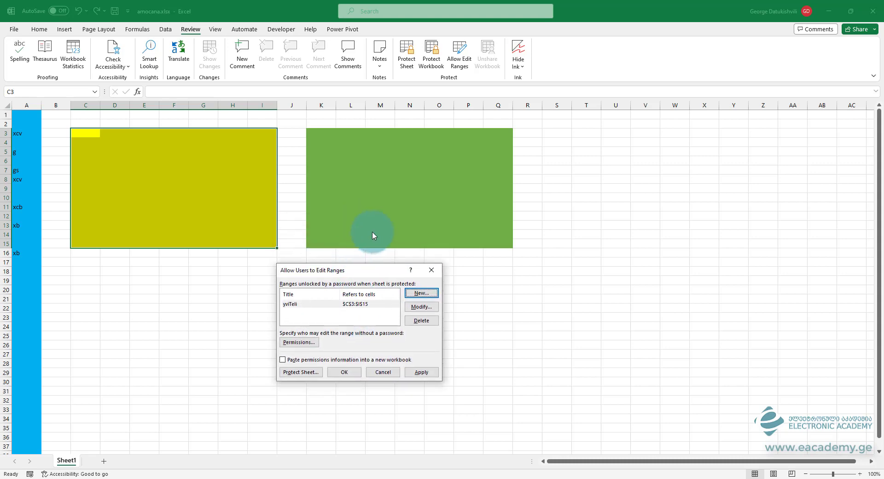
# - Add editable range mcvane referring to K3:Q15, with a confirmed password
pyautogui.click(424, 292)
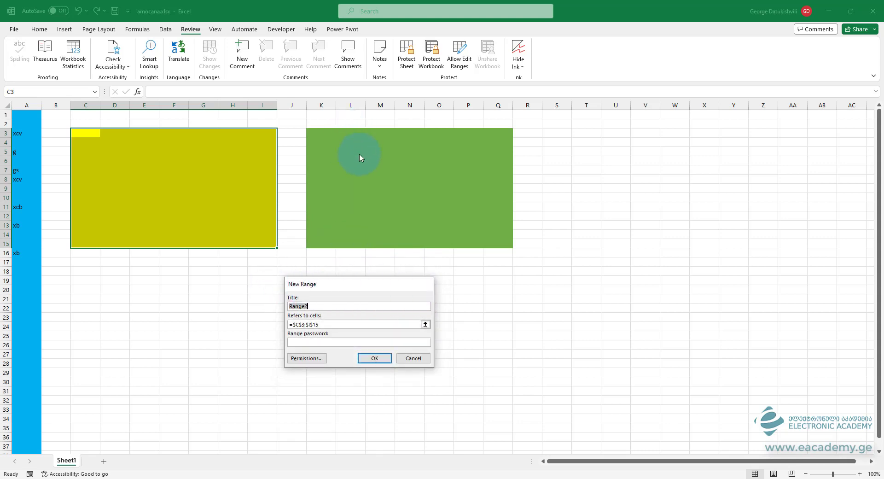
pyautogui.write('mcvan')
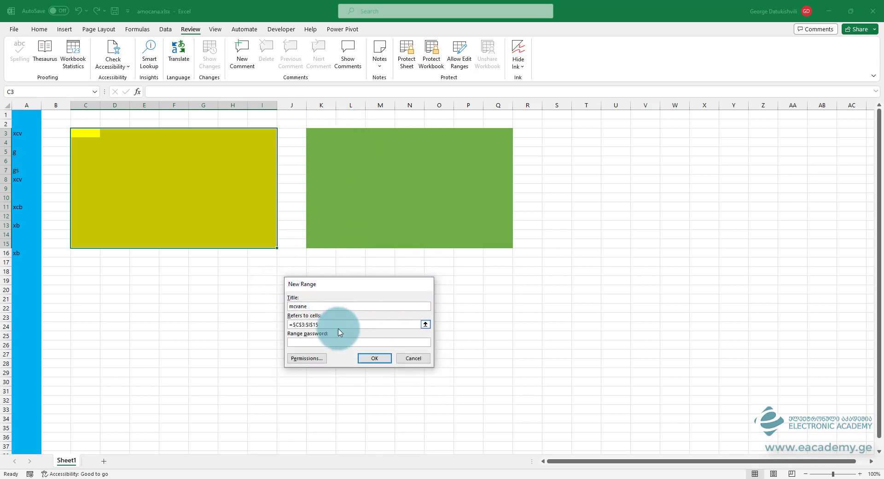
pyautogui.moveTo(339, 324); pyautogui.dragTo(287, 324)
pyautogui.moveTo(316, 245); pyautogui.dragTo(507, 132)
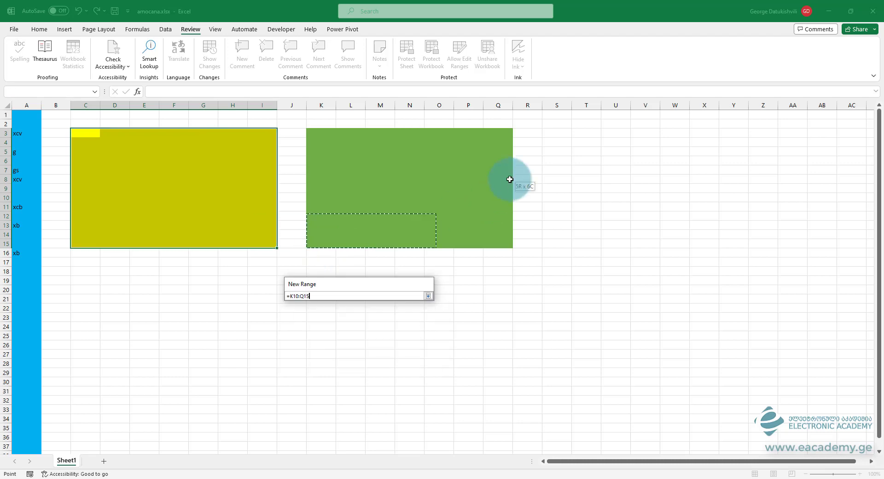
pyautogui.click(327, 343)
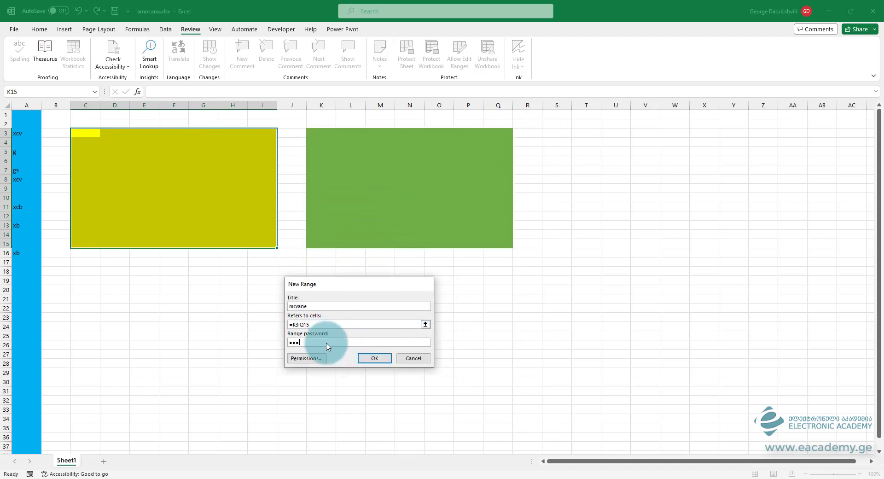
pyautogui.click(371, 358)
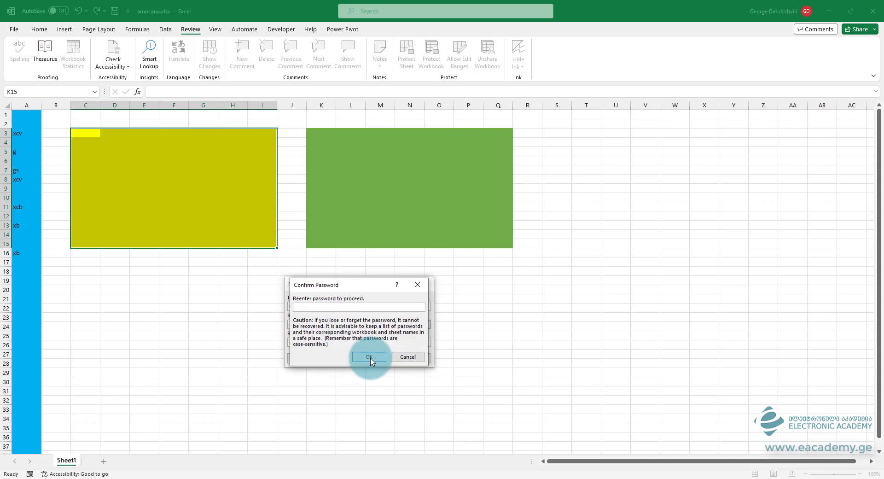
pyautogui.click(369, 357)
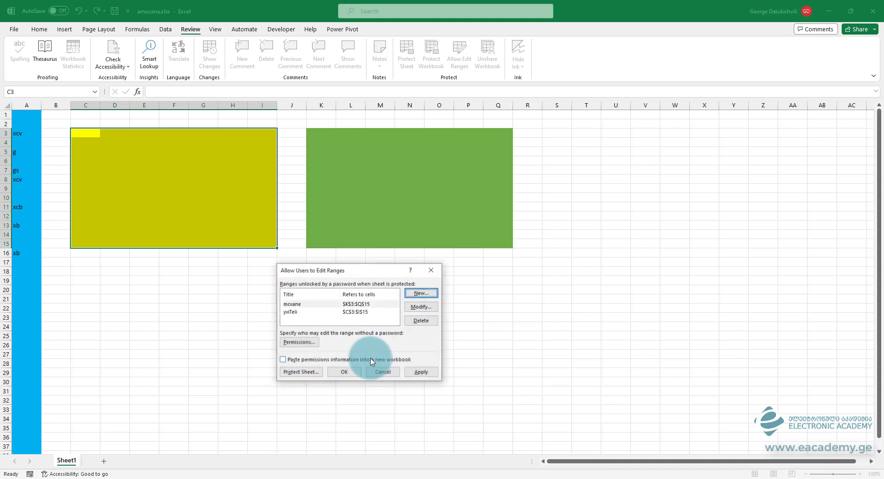
# - Close the ranges list and type dfg into F8 in the yellow block and N8 in the green block
pyautogui.click(345, 371)
pyautogui.click(182, 290)
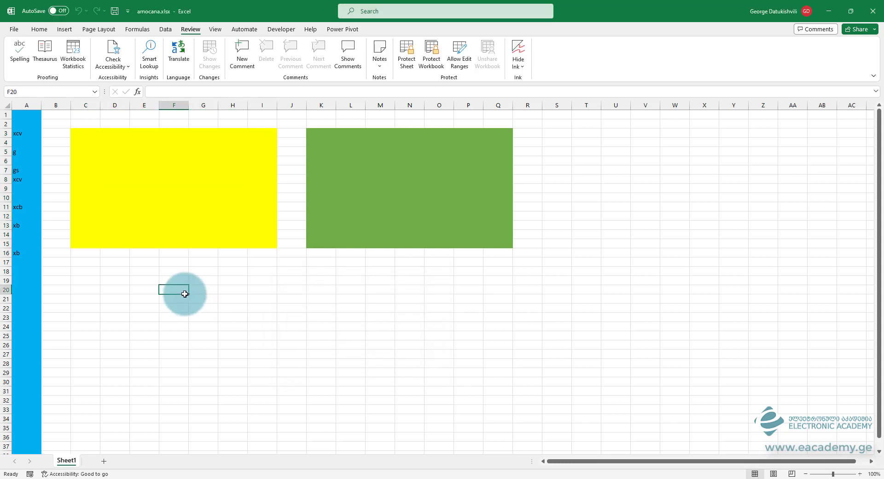
pyautogui.click(166, 177)
pyautogui.click(408, 179)
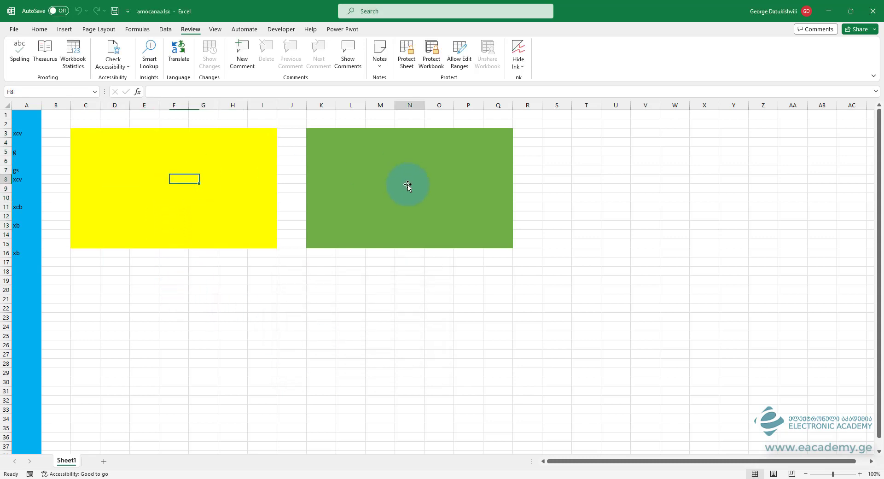
pyautogui.click(200, 152)
pyautogui.click(167, 182)
pyautogui.write('dfg')
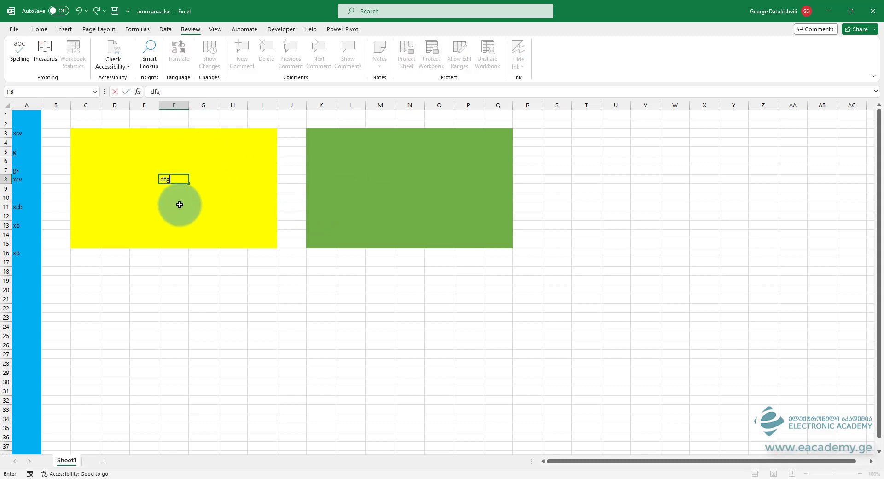
pyautogui.press('Return')
pyautogui.click(407, 179)
pyautogui.write('d')
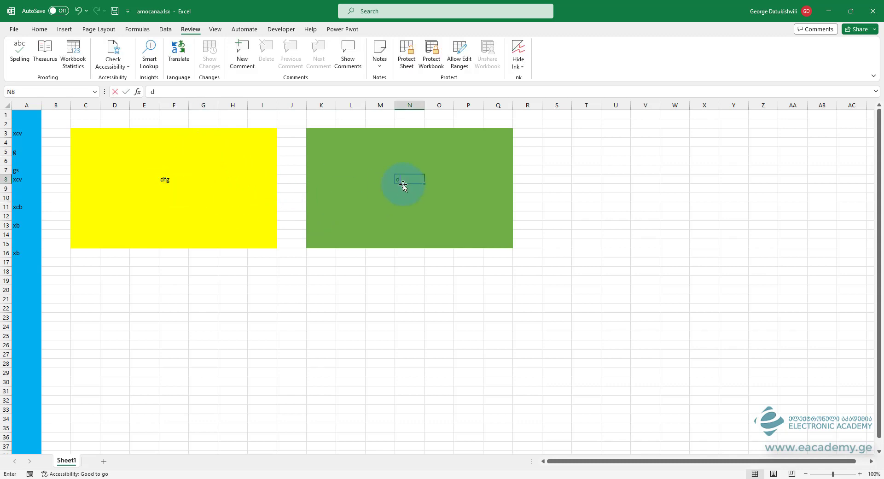
pyautogui.write('fg')
pyautogui.click(382, 201)
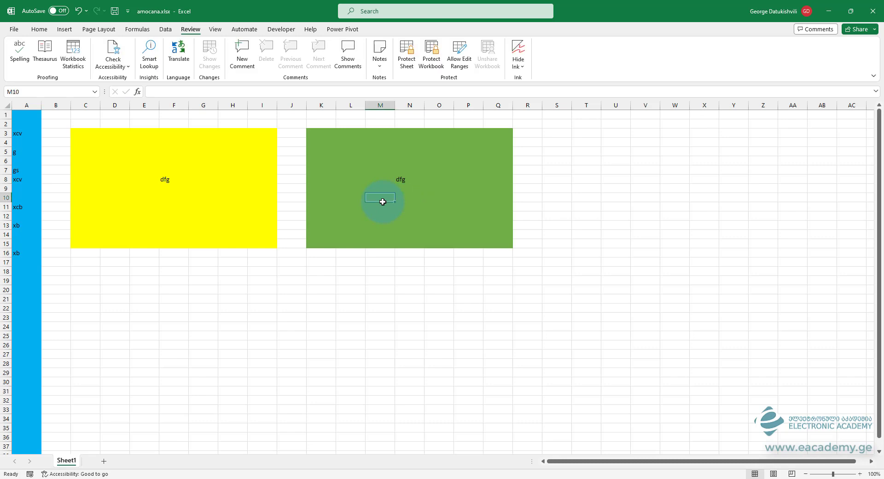
# - Enter sdf into cells G22, M22, A19 and A25
pyautogui.click(203, 204)
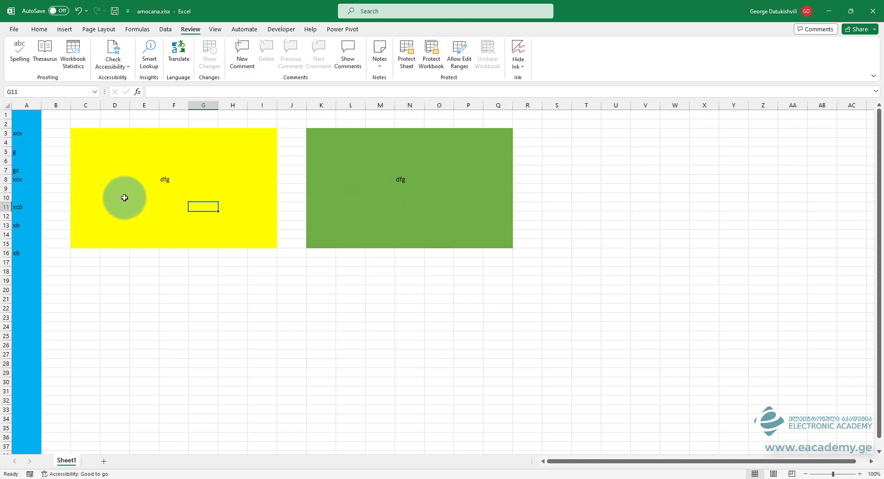
pyautogui.click(207, 307)
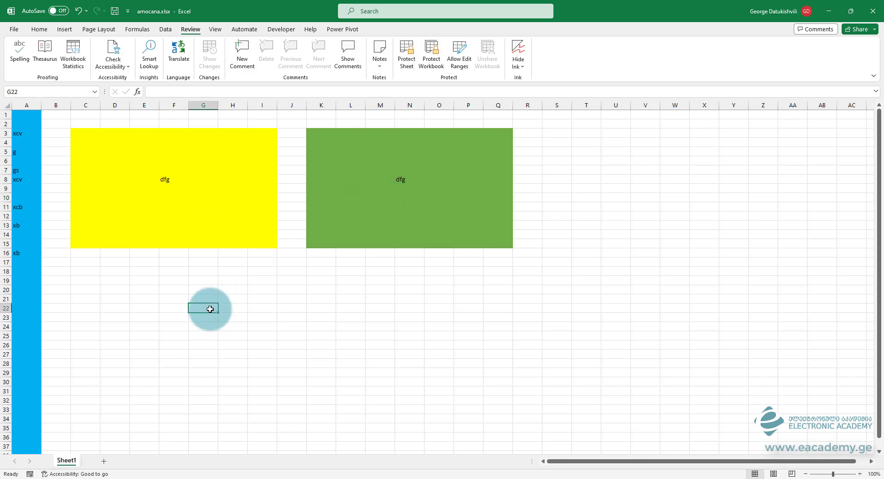
pyautogui.write('sdf')
pyautogui.click(367, 308)
pyautogui.write('sdf')
pyautogui.click(101, 261)
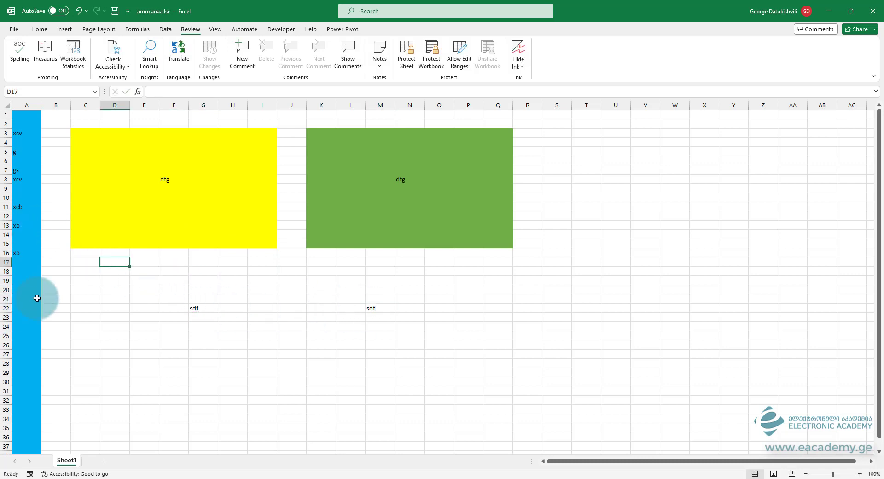
pyautogui.click(23, 281)
pyautogui.write('sdf')
pyautogui.click(25, 335)
pyautogui.write('sdf')
pyautogui.click(28, 353)
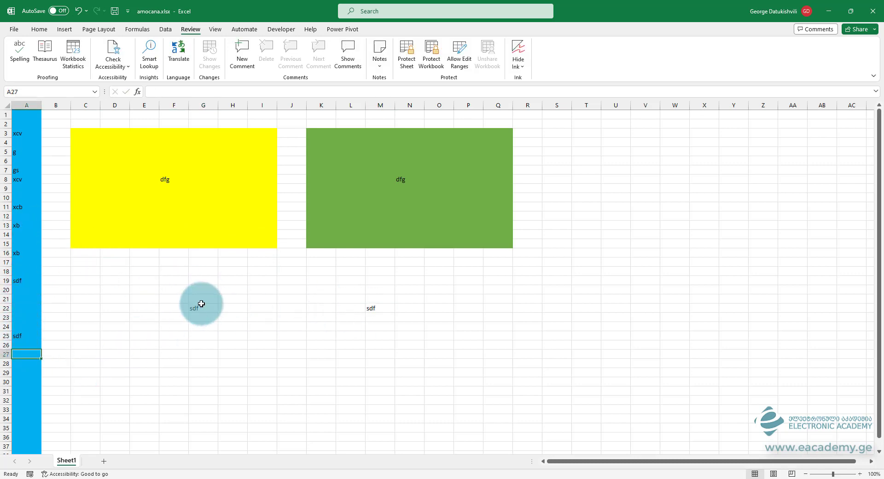
pyautogui.click(408, 55)
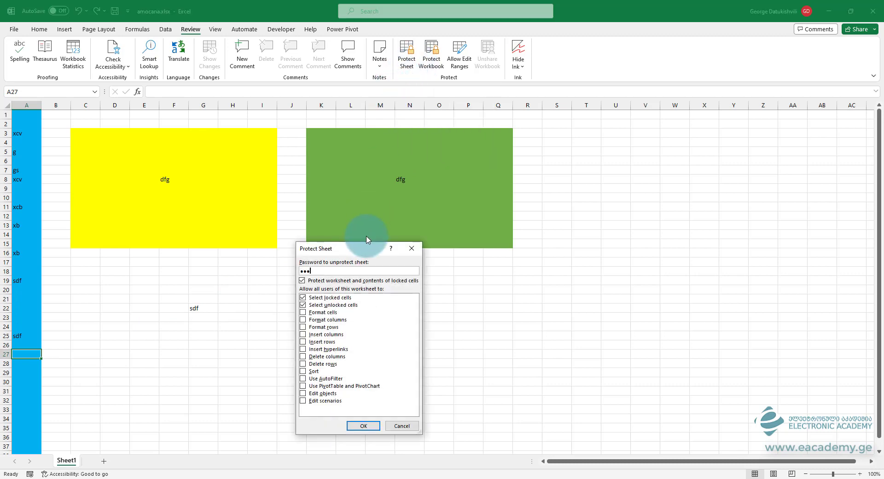
# - Apply sheet protection with the entered password and re-enter it to confirm
pyautogui.press('Return')
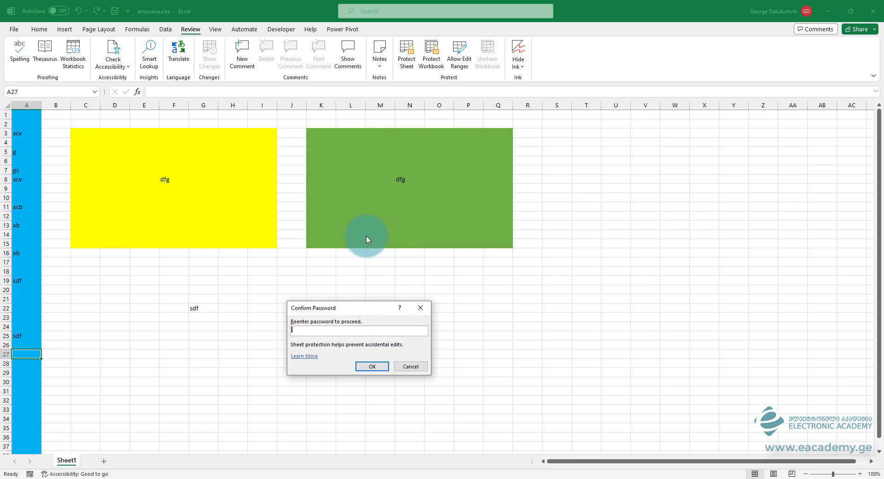
pyautogui.write('3')
pyautogui.press('Return')
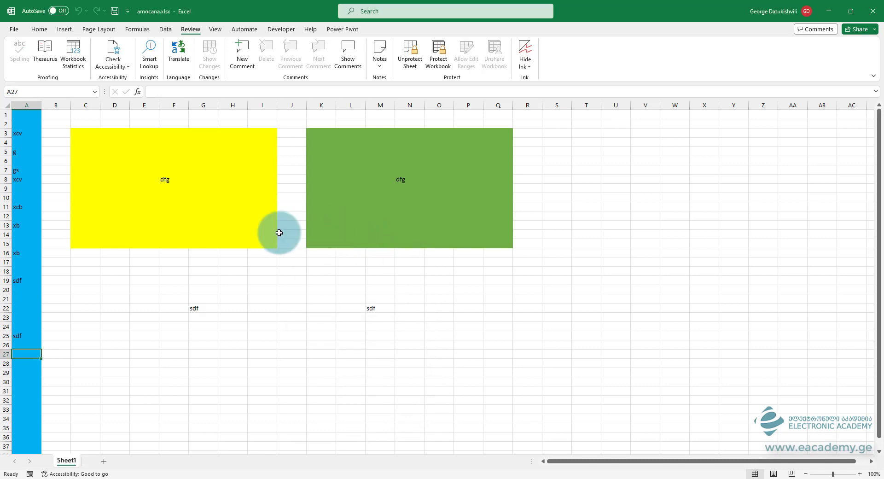
# - Enter sdg into cells A21, A22 and A23 of the blue column
pyautogui.click(32, 302)
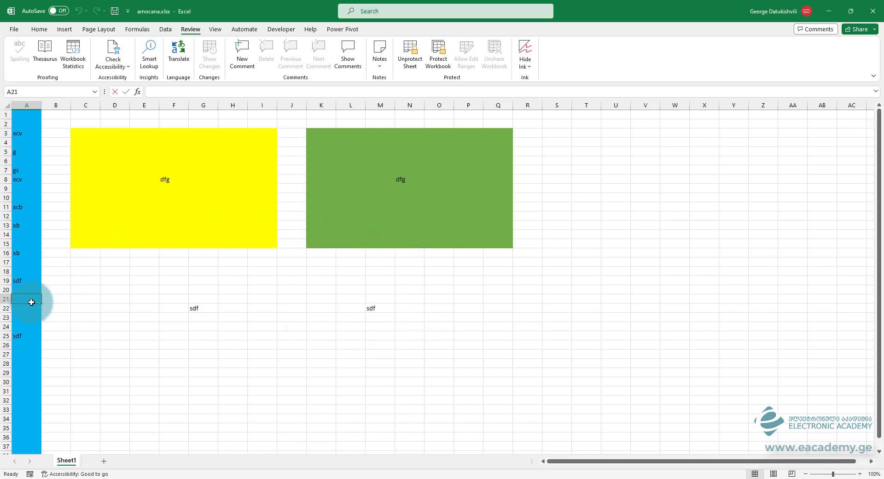
pyautogui.write('sdg')
pyautogui.press('Return')
pyautogui.write('sdg')
pyautogui.press('Return')
pyautogui.write('sdg')
pyautogui.press('Return')
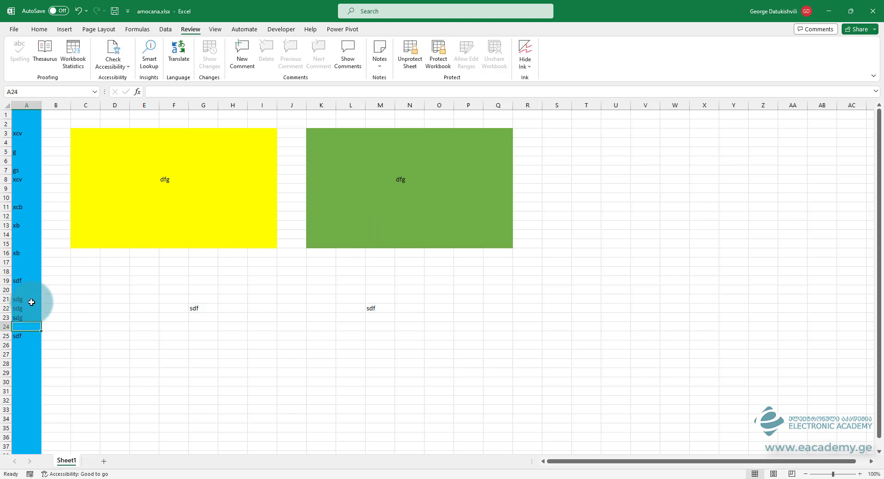
# - Try editing locked cells F20 and J21, dismissing each protected-sheet warning
pyautogui.doubleClick(180, 289)
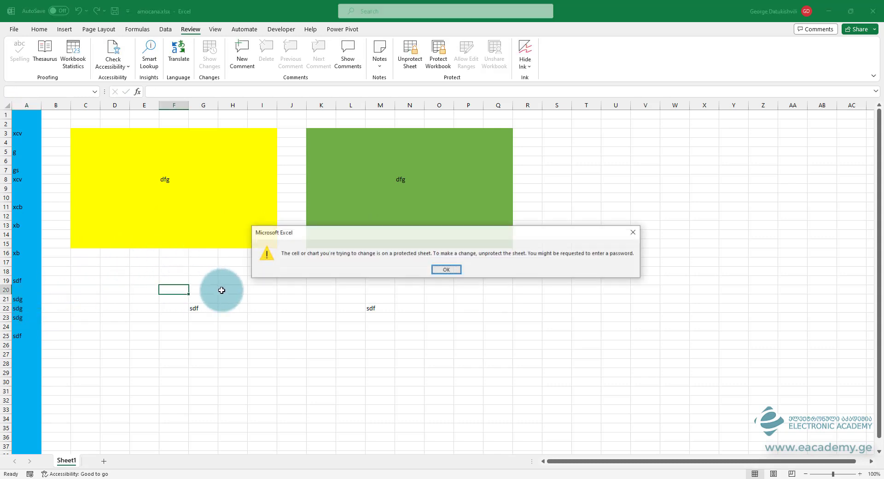
pyautogui.press('Return')
pyautogui.doubleClick(278, 298)
pyautogui.press('Return')
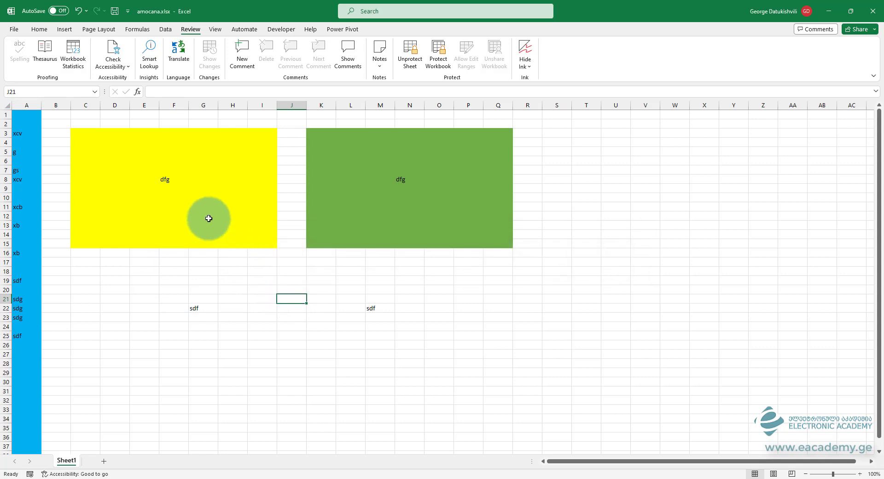
# - Unlock the yellow yviTeli range by entering its password when editing D6
pyautogui.click(155, 197)
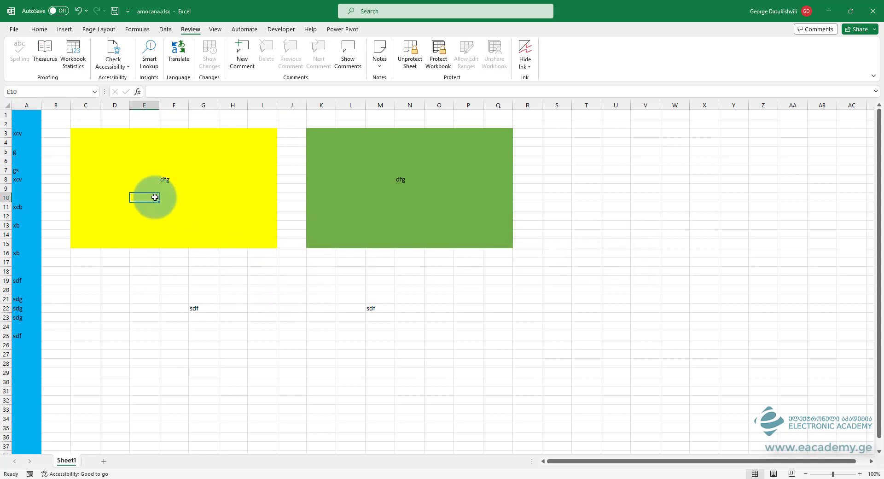
pyautogui.click(126, 161)
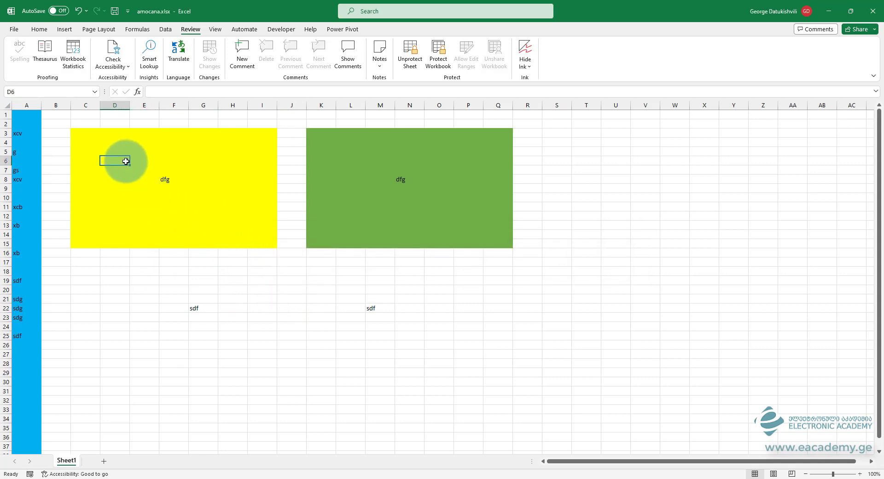
pyautogui.doubleClick(126, 161)
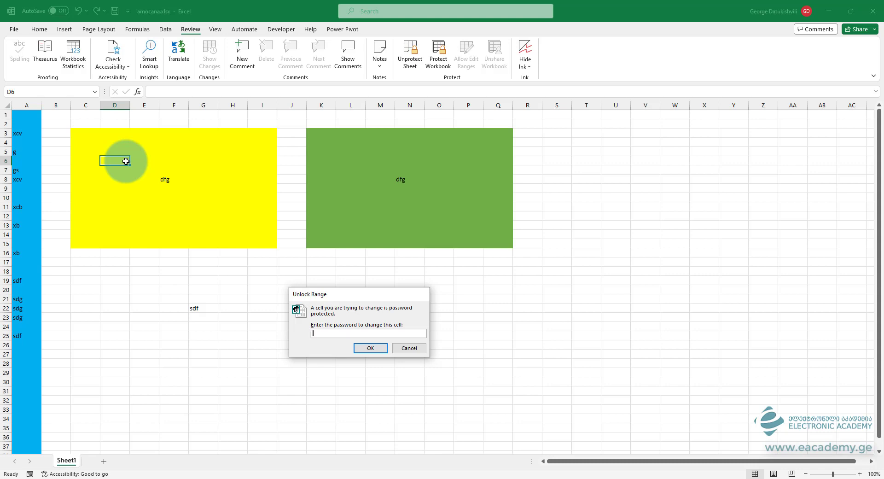
pyautogui.press('Return')
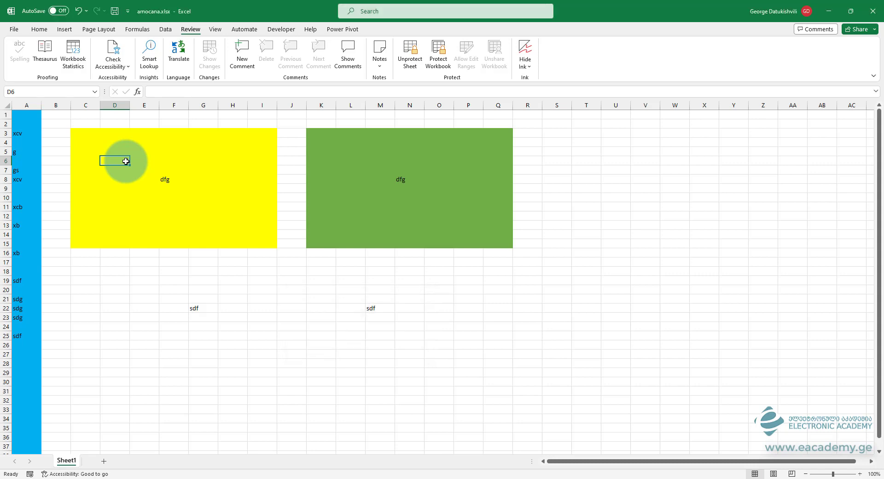
# - Type the letters s, d, f, g and h into cells across the yellow block
pyautogui.write('s')
pyautogui.click(147, 207)
pyautogui.write('d')
pyautogui.click(206, 207)
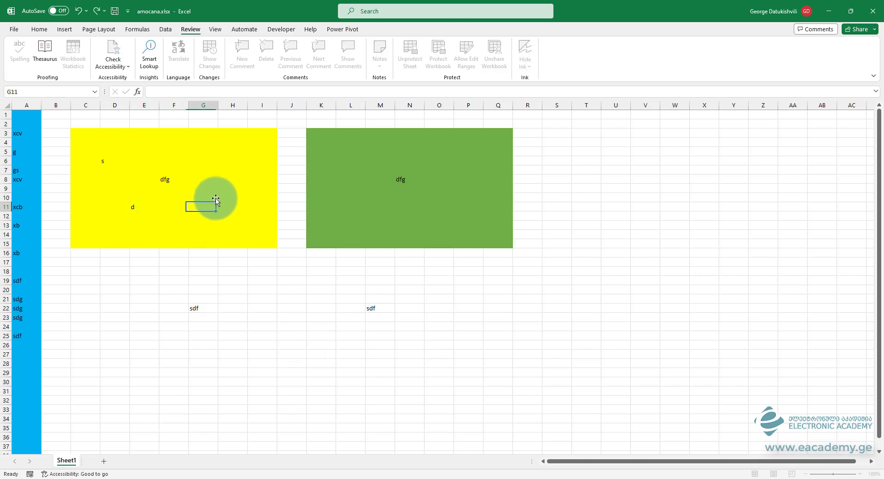
pyautogui.write('f')
pyautogui.click(238, 153)
pyautogui.write('g')
pyautogui.click(250, 143)
pyautogui.write('h')
pyautogui.click(250, 206)
# - Type h into a yellow-block cell, save and close amocana.xlsx, then reopen it from New folder
pyautogui.write('h')
pyautogui.click(221, 216)
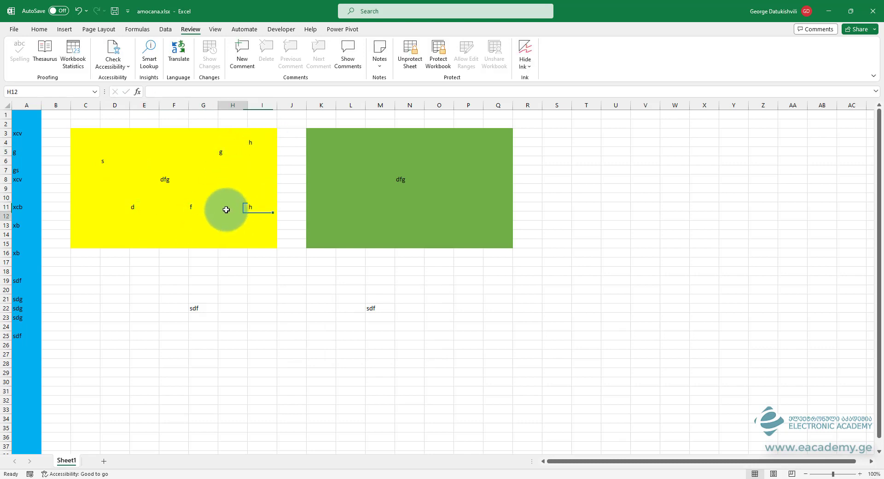
pyautogui.click(872, 11)
pyautogui.click(419, 256)
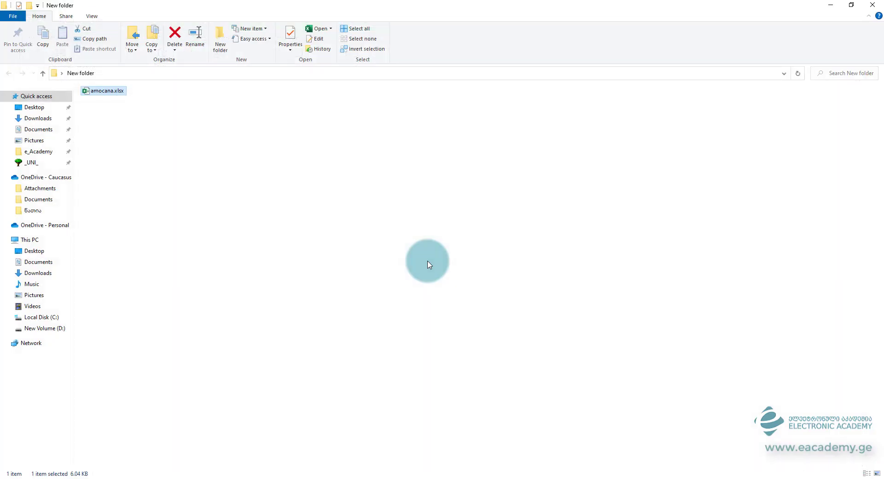
pyautogui.doubleClick(109, 94)
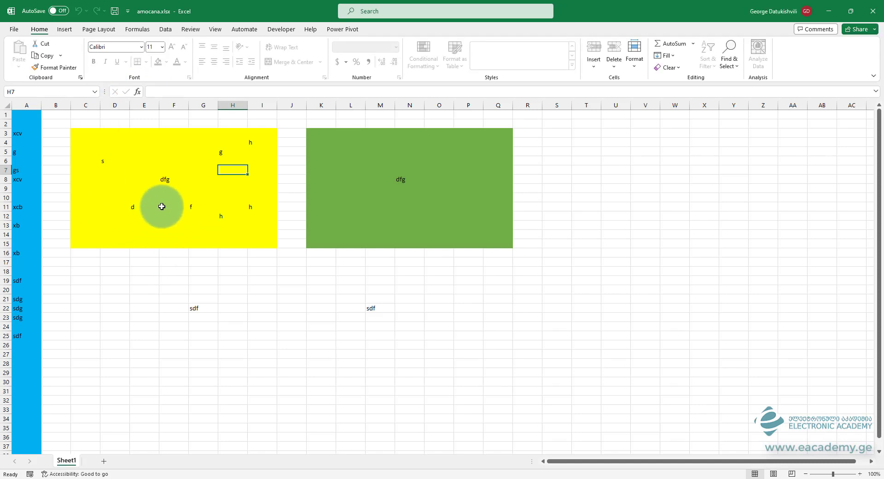
pyautogui.click(144, 188)
# - Unlock the yellow range with its password and enter sd, f and adg in E4, F7 and G8
pyautogui.click(144, 168)
pyautogui.click(143, 144)
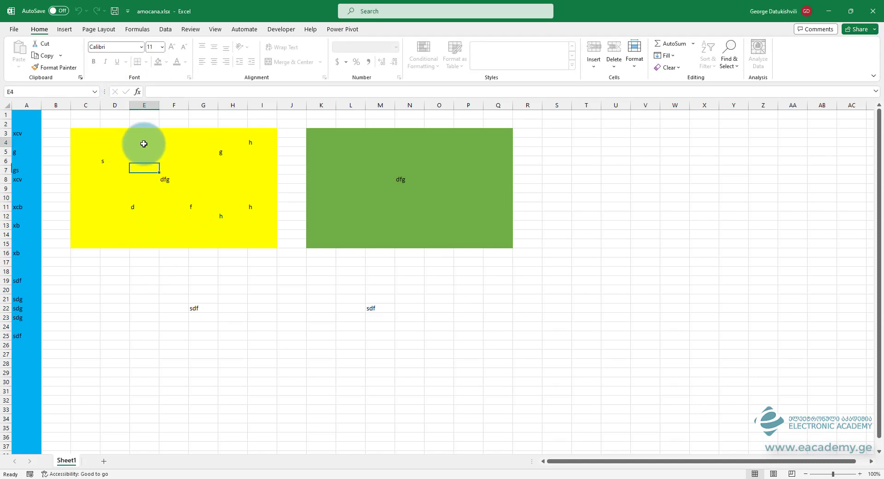
pyautogui.doubleClick(144, 144)
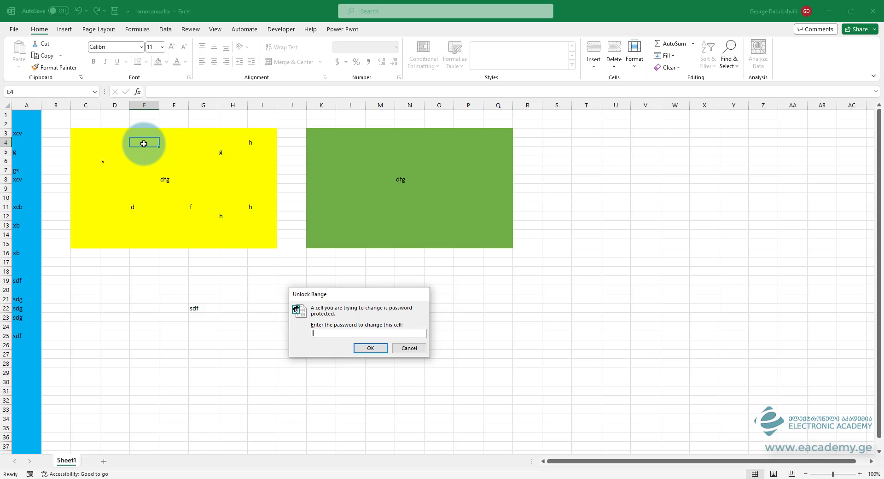
pyautogui.press('Return')
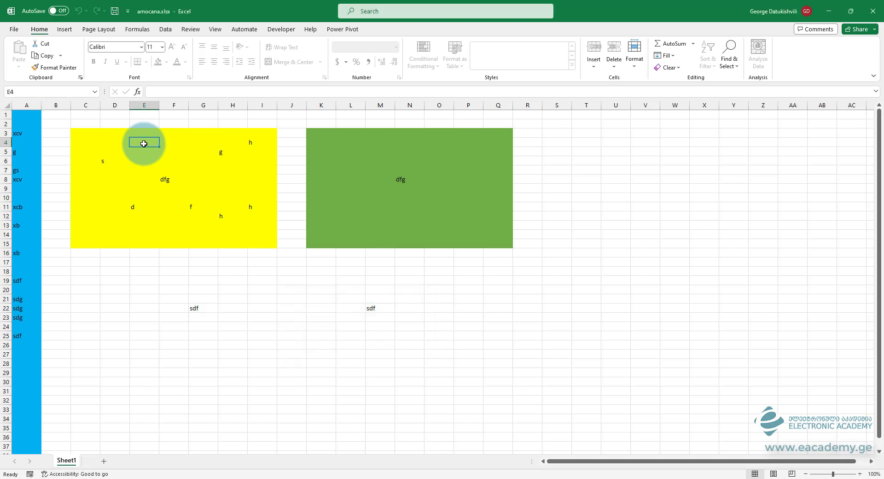
pyautogui.write('sd')
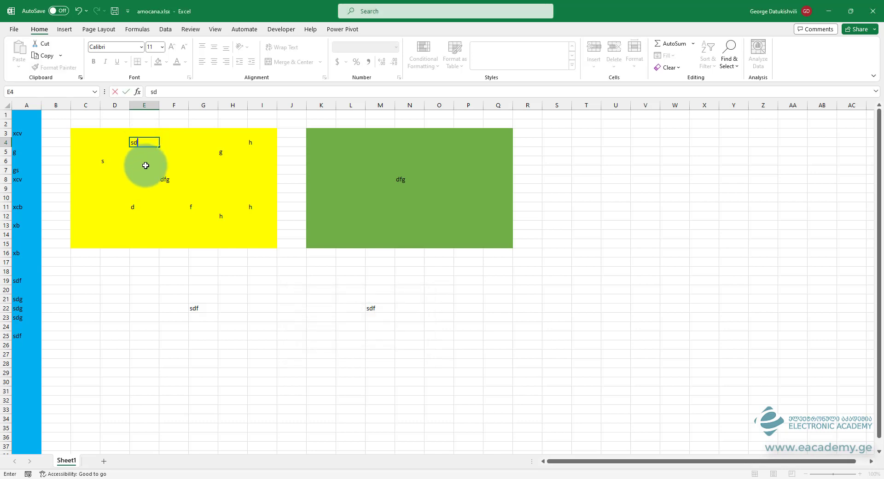
pyautogui.click(174, 170)
pyautogui.write('f')
pyautogui.click(200, 177)
pyautogui.write('adg')
pyautogui.click(241, 170)
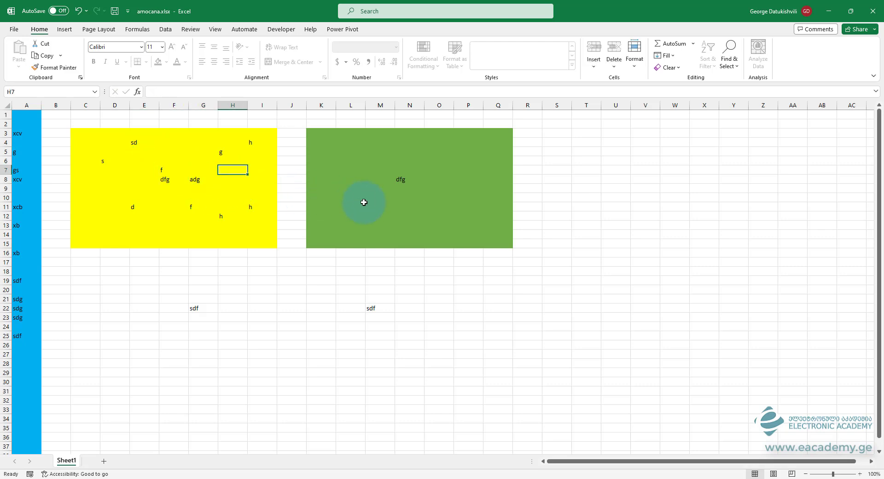
# - Unlock the green range with its password, enter gsffs and sfh in green cells, and close
pyautogui.click(360, 186)
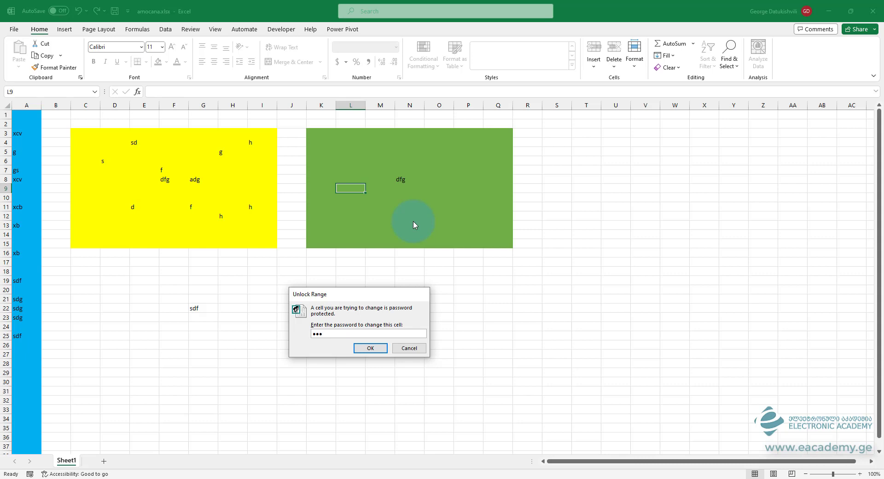
pyautogui.press('Return')
pyautogui.write('gsffs')
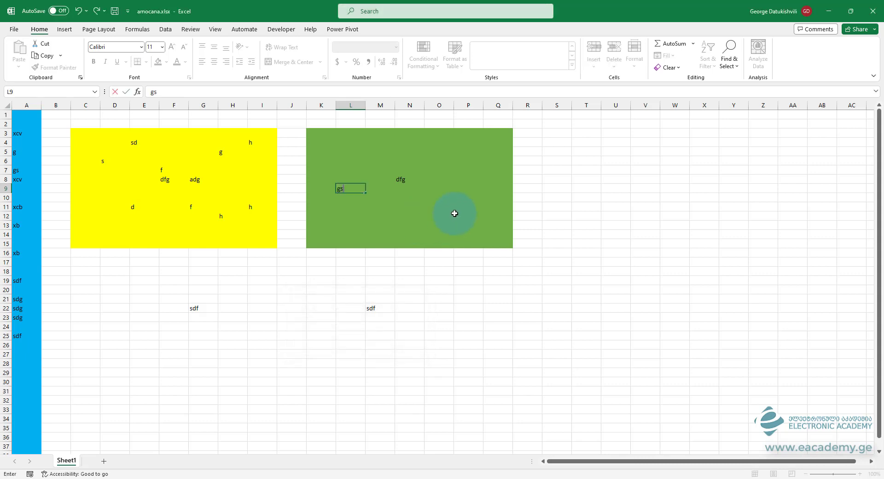
pyautogui.click(439, 179)
pyautogui.write('sfh')
pyautogui.click(434, 215)
pyautogui.write('sfh')
pyautogui.click(469, 169)
pyautogui.write('shf')
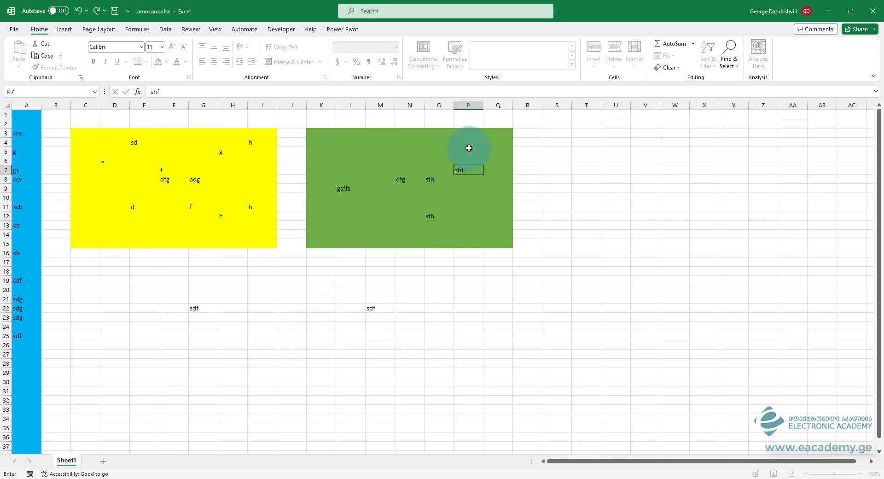
pyautogui.click(468, 151)
pyautogui.click(872, 11)
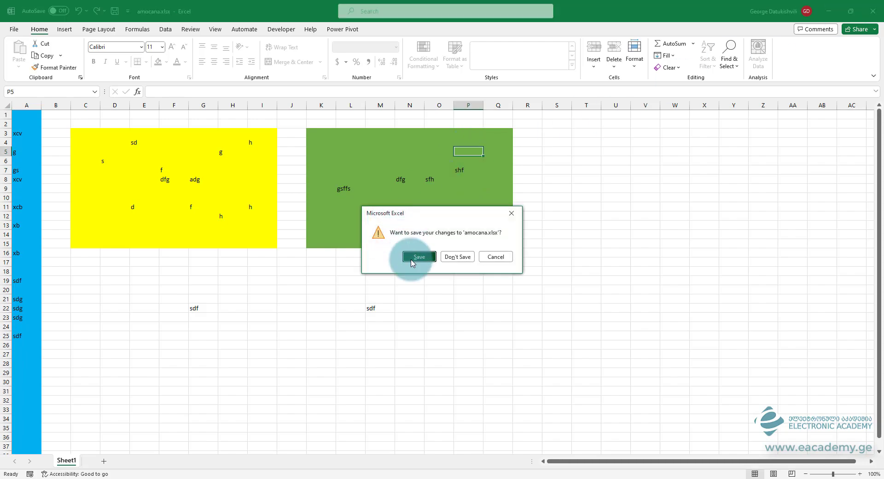
# - Save and reopen amocana.xlsx, confirming green cell M12 demands the range password before cancelling
pyautogui.click(405, 255)
pyautogui.doubleClick(111, 99)
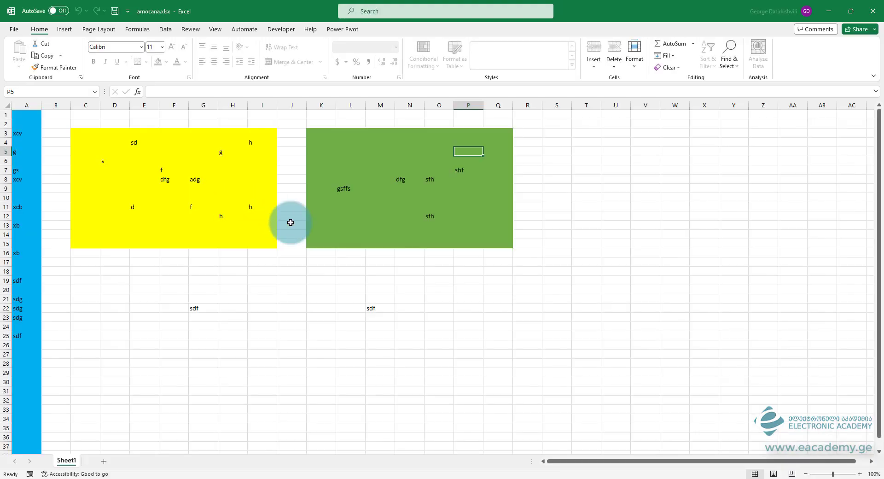
pyautogui.click(375, 216)
pyautogui.press('F2')
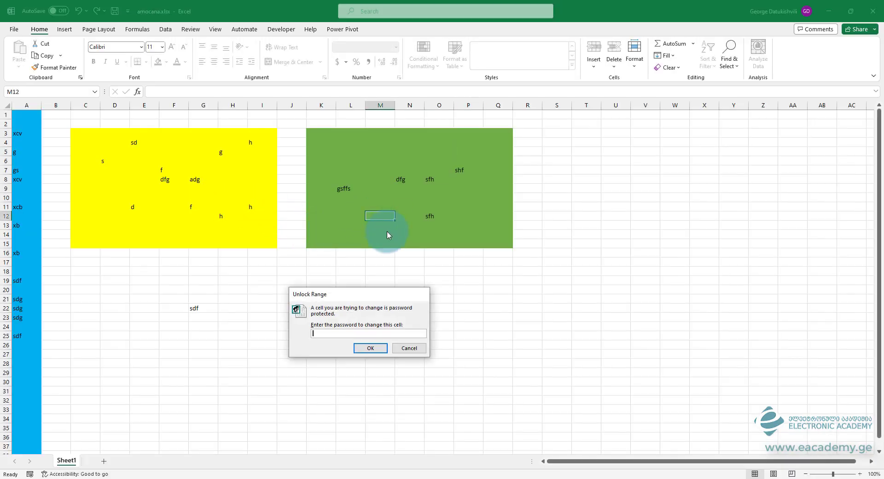
pyautogui.click(401, 347)
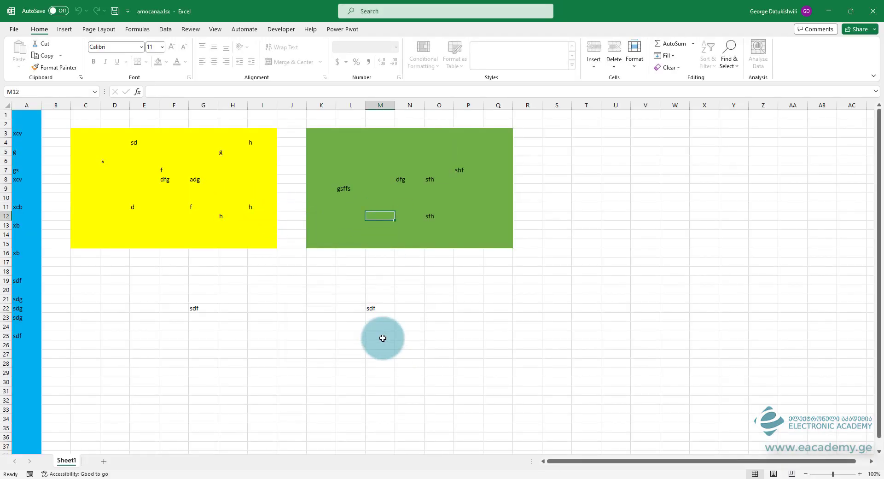
# - Select other cells in the yellow and green blocks, ending on empty cell I19
pyautogui.click(262, 197)
pyautogui.click(224, 179)
pyautogui.click(336, 180)
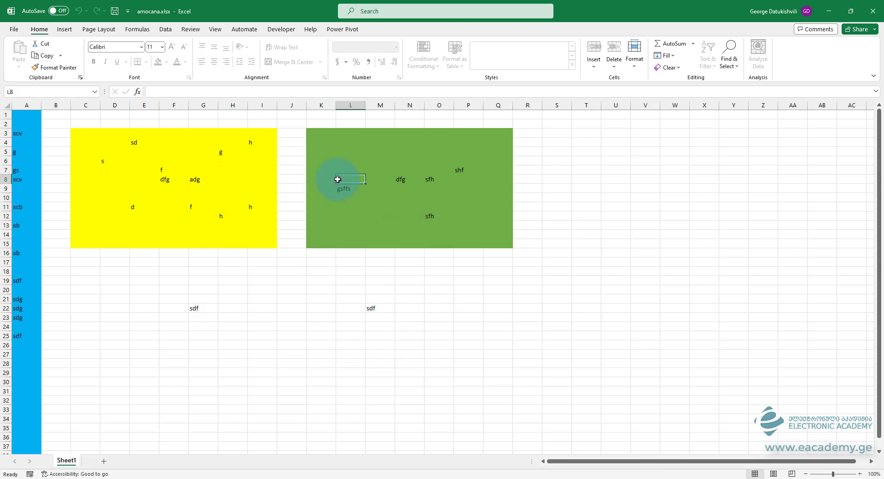
pyautogui.click(271, 276)
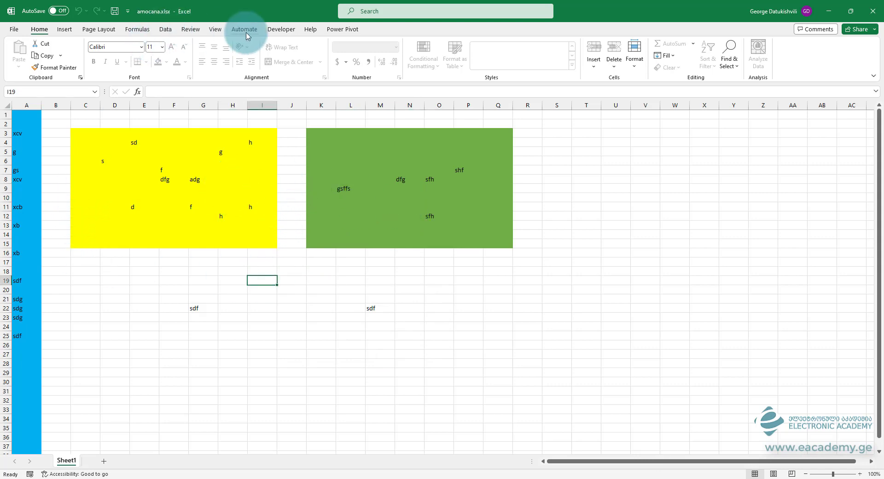
# - Unprotect Sheet1 with its password, retrying after an incorrect-password message
pyautogui.click(203, 29)
pyautogui.click(413, 62)
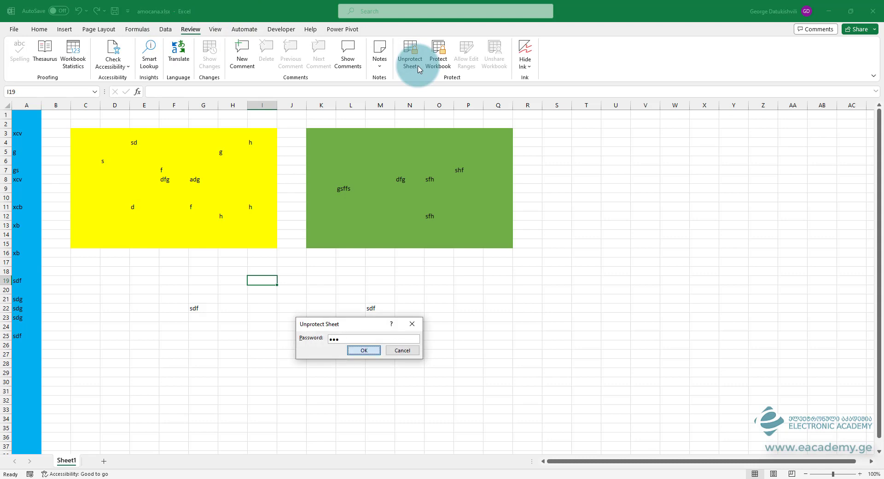
pyautogui.press('Return')
pyautogui.press('Return')
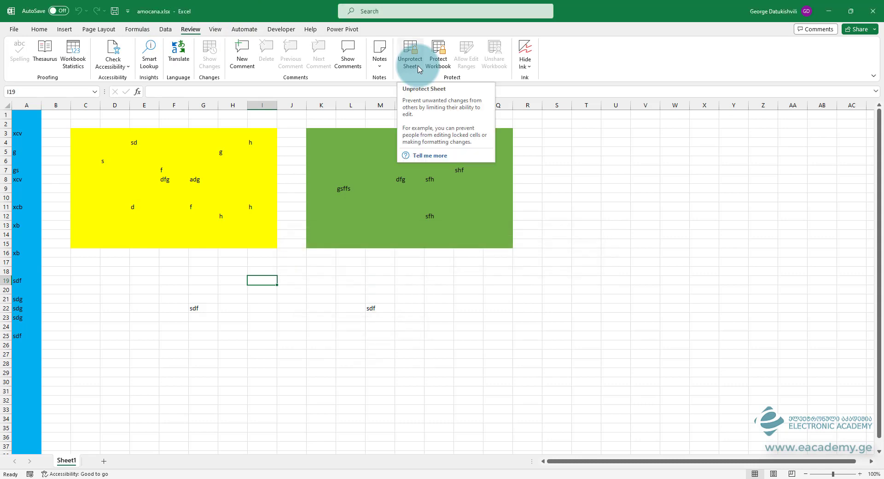
pyautogui.click(418, 70)
pyautogui.press('Return')
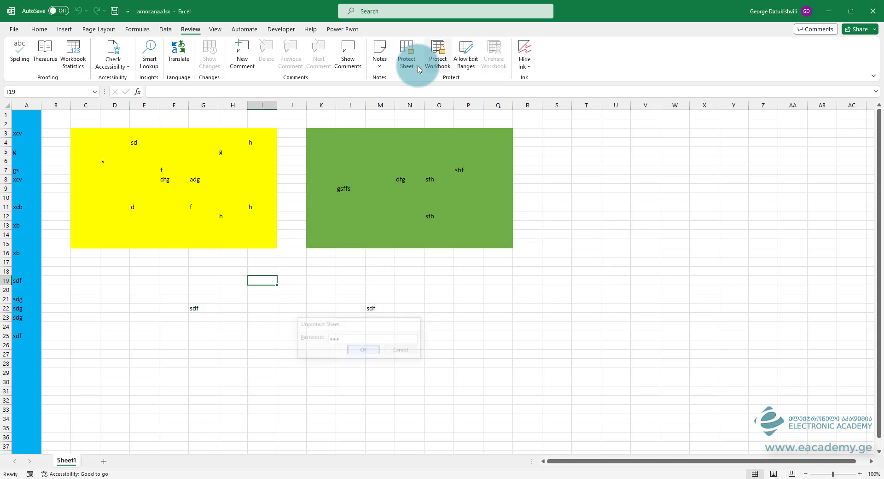
# - Delete the mcvane and yviTeli editable ranges and confirm, then select yellow cell F13
pyautogui.click(449, 67)
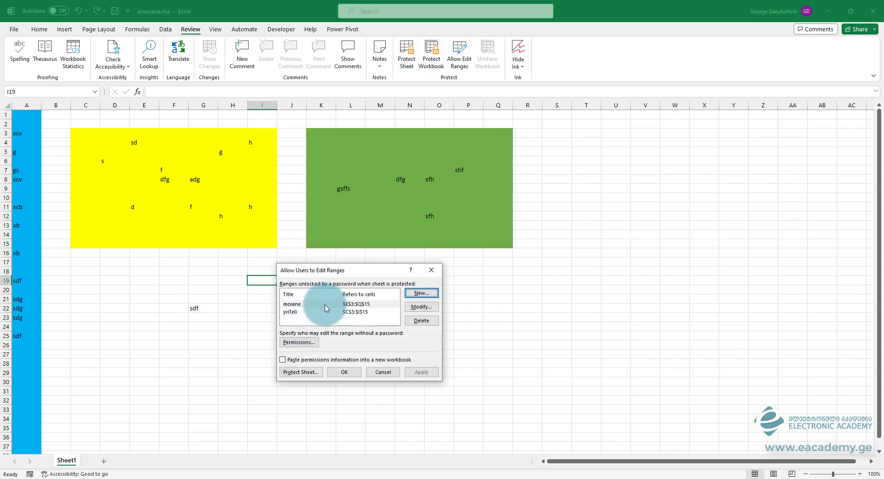
pyautogui.click(354, 304)
pyautogui.click(418, 320)
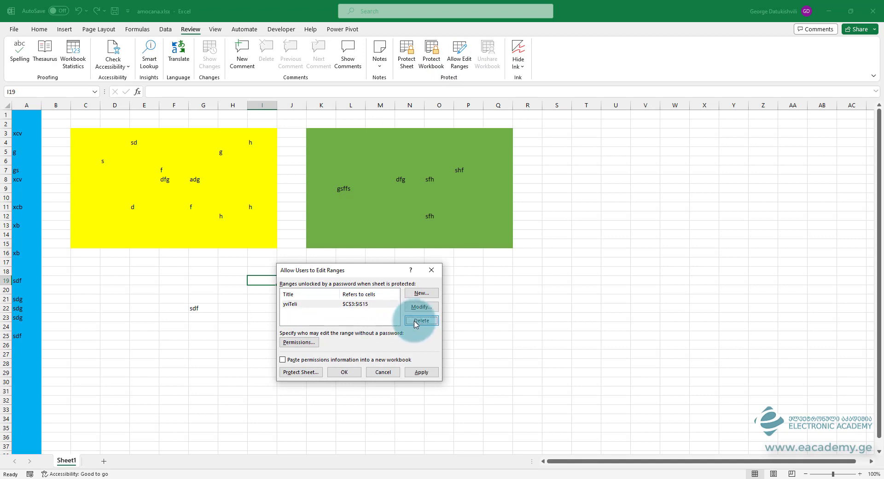
pyautogui.click(382, 304)
pyautogui.click(419, 320)
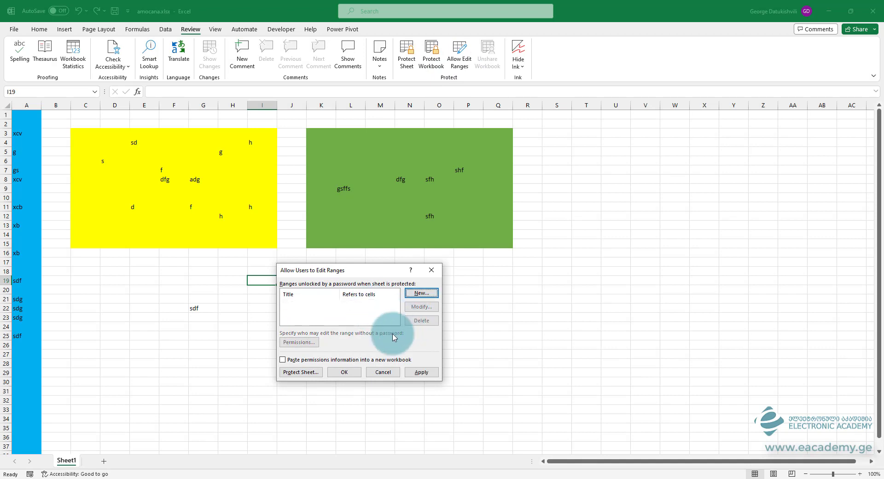
pyautogui.click(344, 372)
pyautogui.click(203, 243)
pyautogui.click(165, 226)
# - Enter safa in F13 and asf in M14, K19, H18 and A15
pyautogui.write('safa')
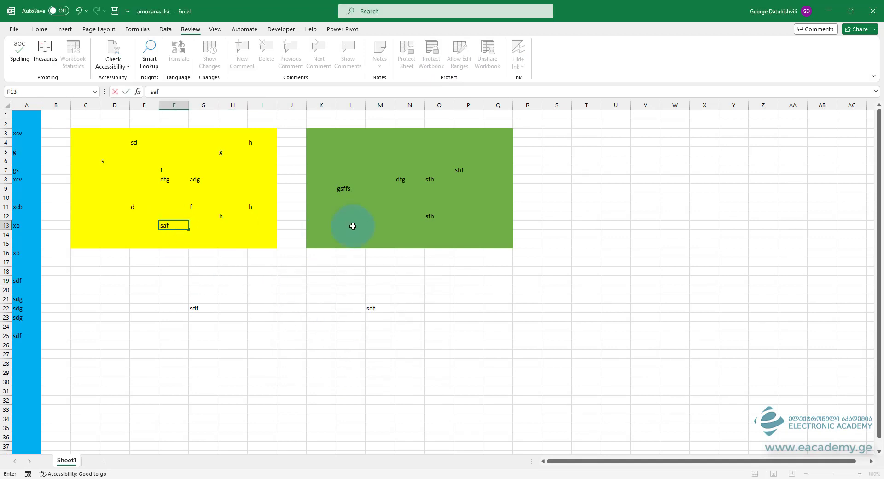
pyautogui.click(373, 234)
pyautogui.write('asf')
pyautogui.click(317, 280)
pyautogui.write('asf')
pyautogui.click(230, 271)
pyautogui.write('asf')
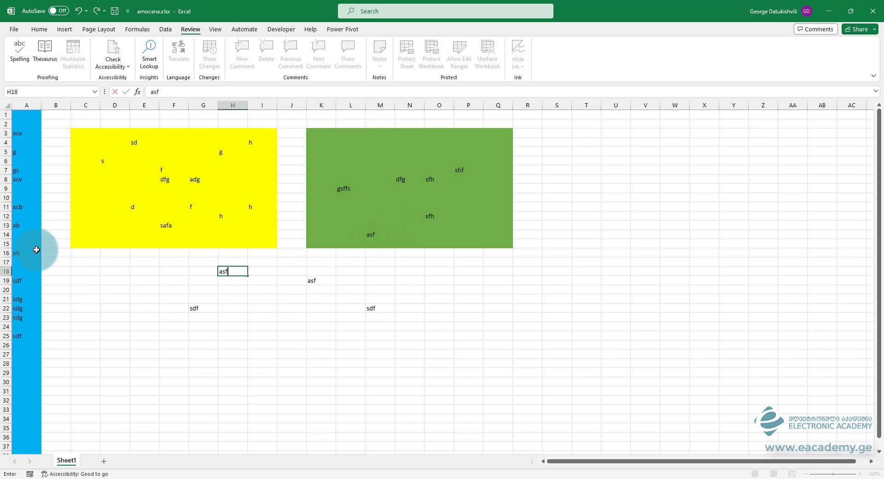
pyautogui.click(36, 244)
pyautogui.write('asf')
pyautogui.click(85, 271)
# - Protect the sheet again with a confirmed password, then attempt to edit cell D15
pyautogui.click(409, 63)
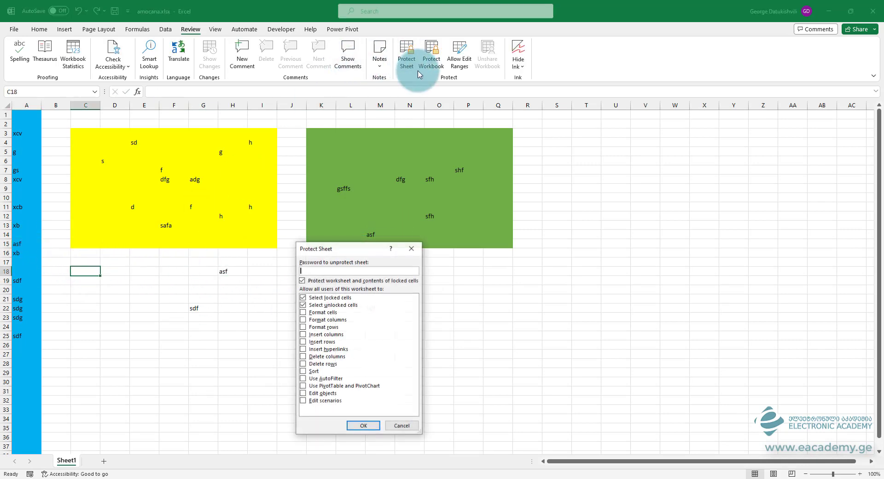
pyautogui.press('Return')
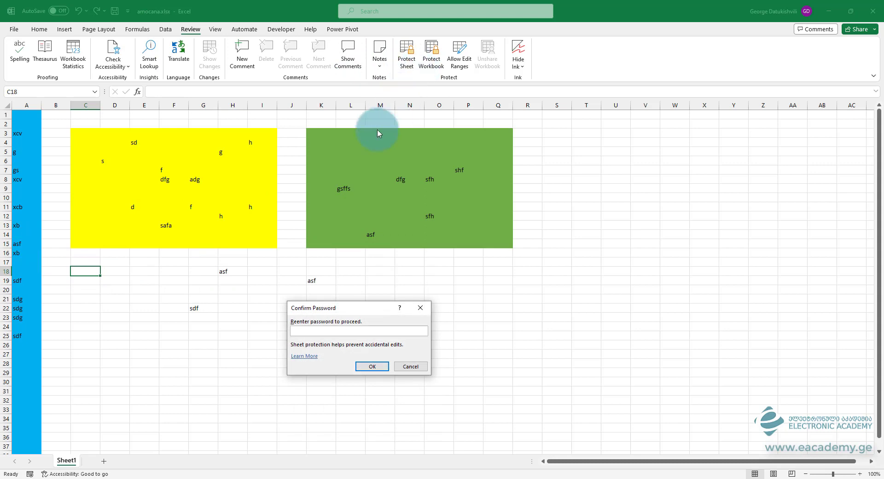
pyautogui.press('Return')
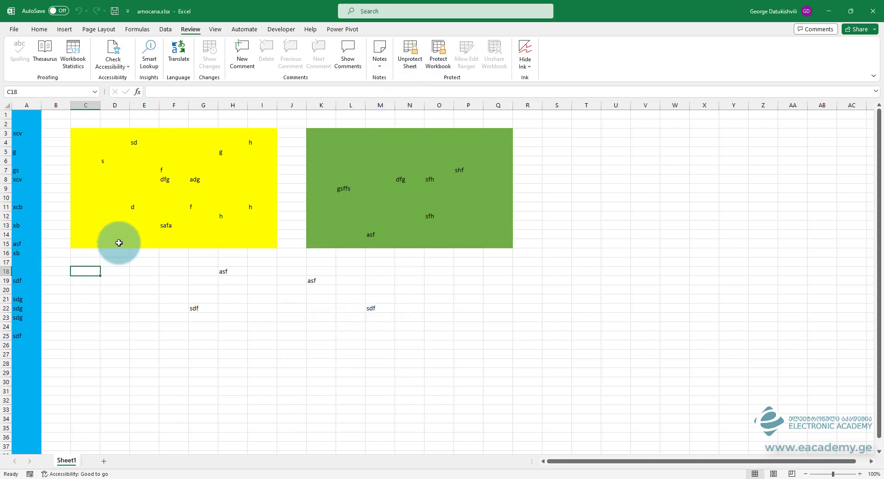
pyautogui.doubleClick(116, 242)
# - Confirm locked cells D15, I25 and N12 refuse edits, dismissing each protected-sheet warning
pyautogui.press('Return')
pyautogui.doubleClick(265, 344)
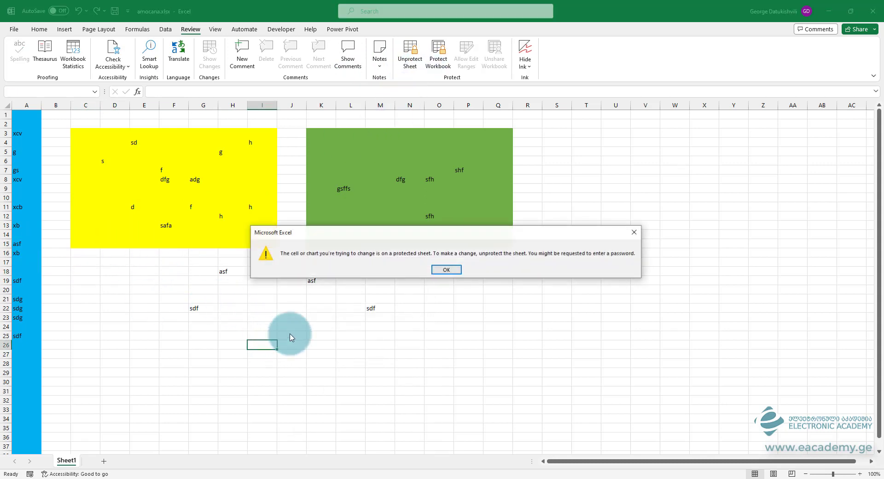
pyautogui.press('Return')
pyautogui.doubleClick(400, 215)
pyautogui.press('Return')
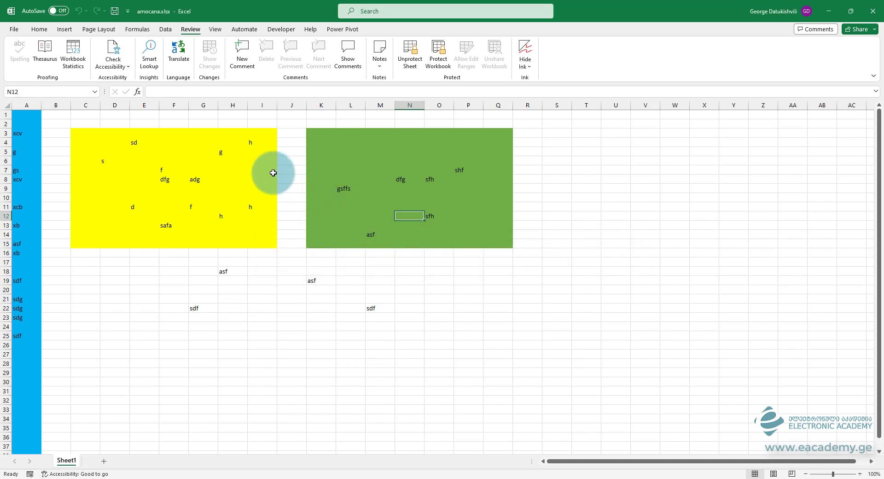
# - Enter sdf in A14 and sdg in lower blue column A cells, including A20
pyautogui.doubleClick(26, 233)
pyautogui.press('Down')
pyautogui.press('Down')
pyautogui.press('Down')
pyautogui.press('Down')
pyautogui.write('sdg')
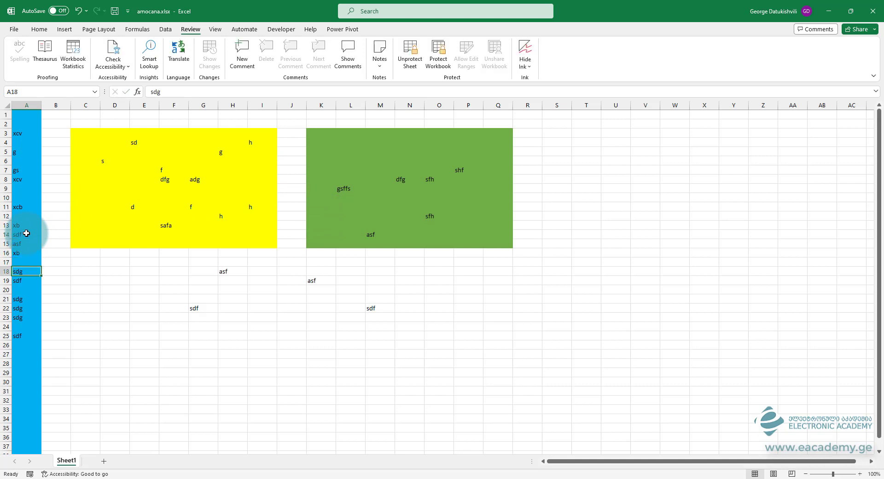
pyautogui.press('Return')
pyautogui.press('Down')
pyautogui.write('sdg')
pyautogui.press('Return')
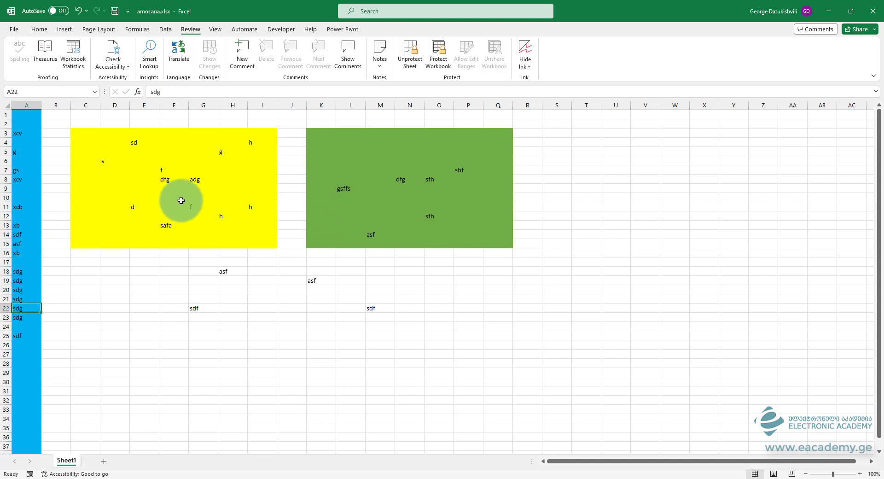
pyautogui.click(181, 200)
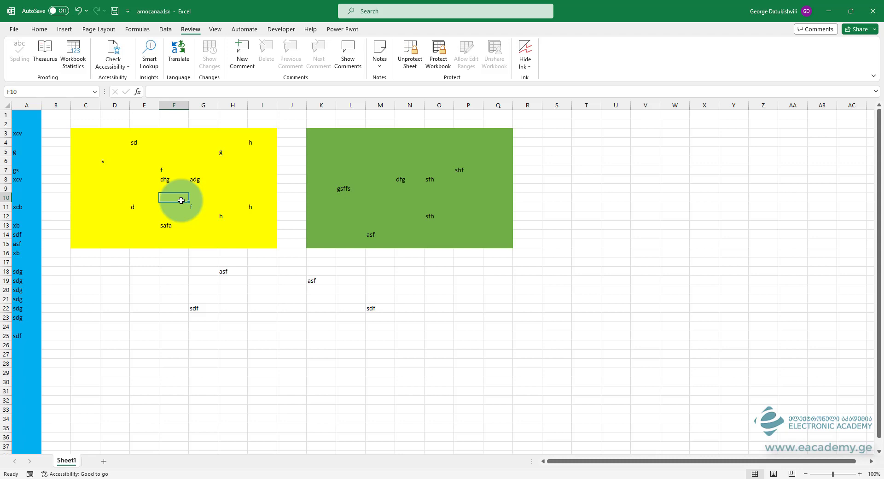